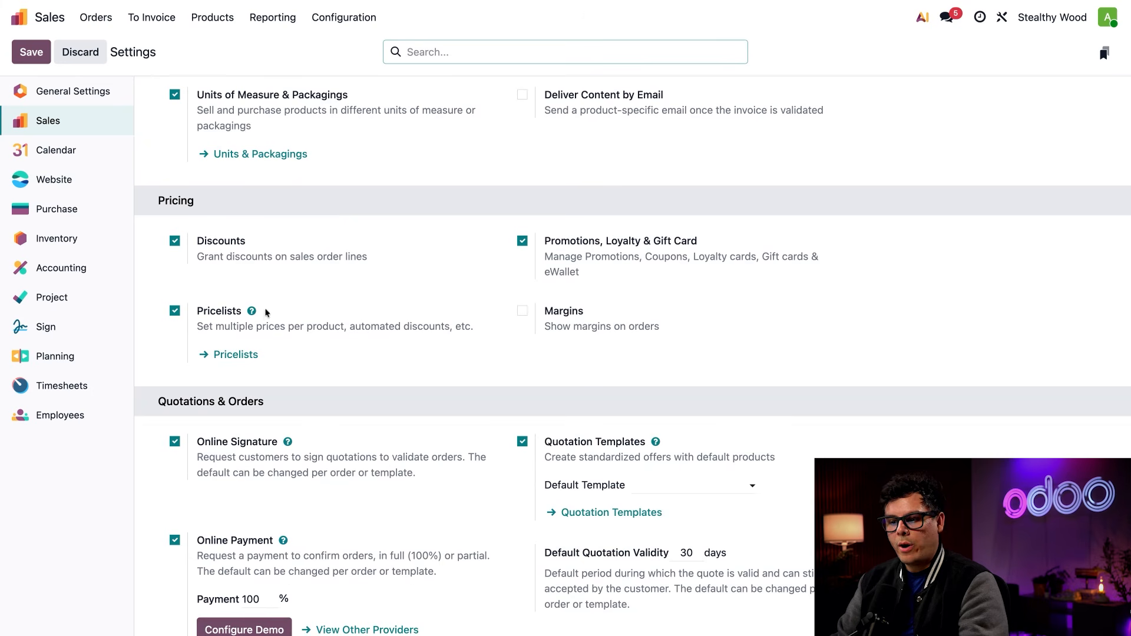
Open the Ottoman product from the sales product catalog and enable inventory tracking for it.
mouse_move(284, 243)
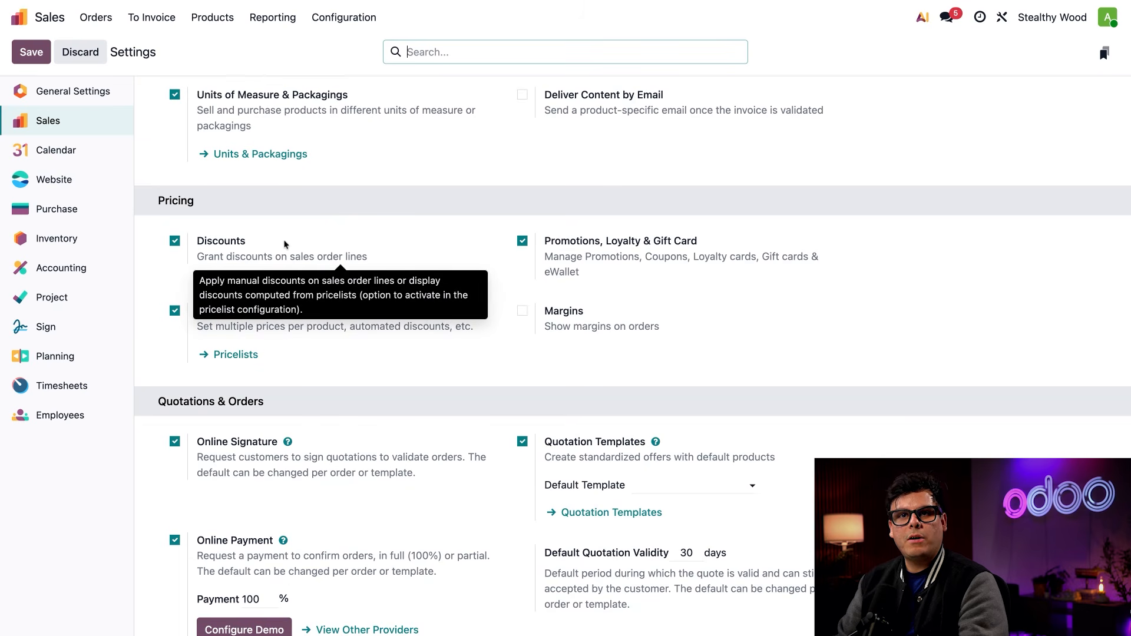
scroll(284, 244, "up", 2)
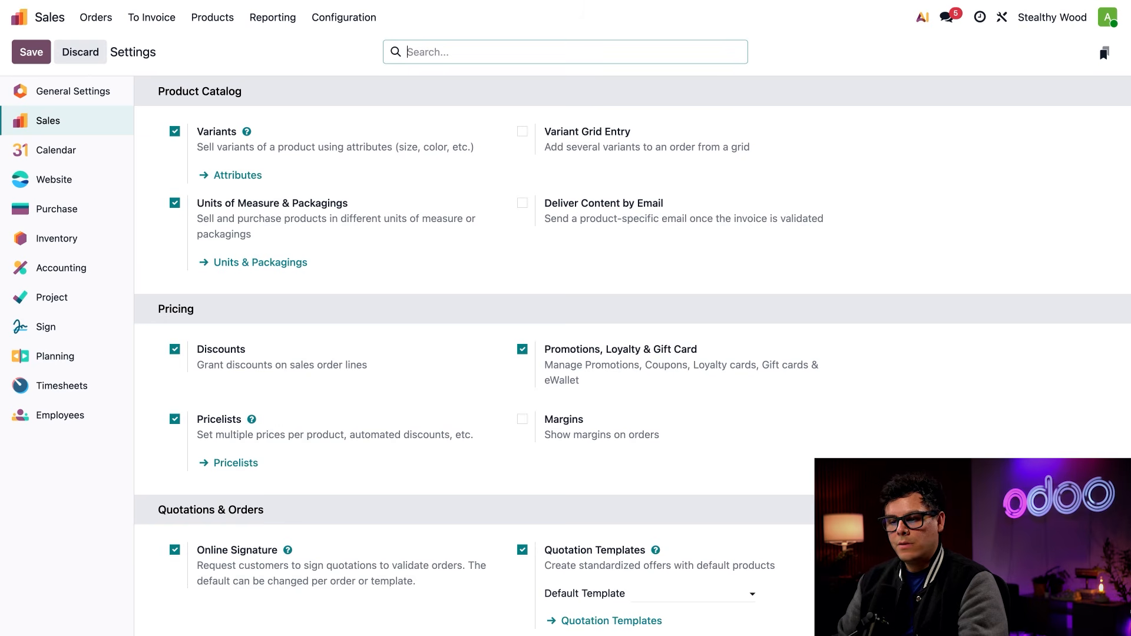
left_click(204, 20)
left_click(207, 44)
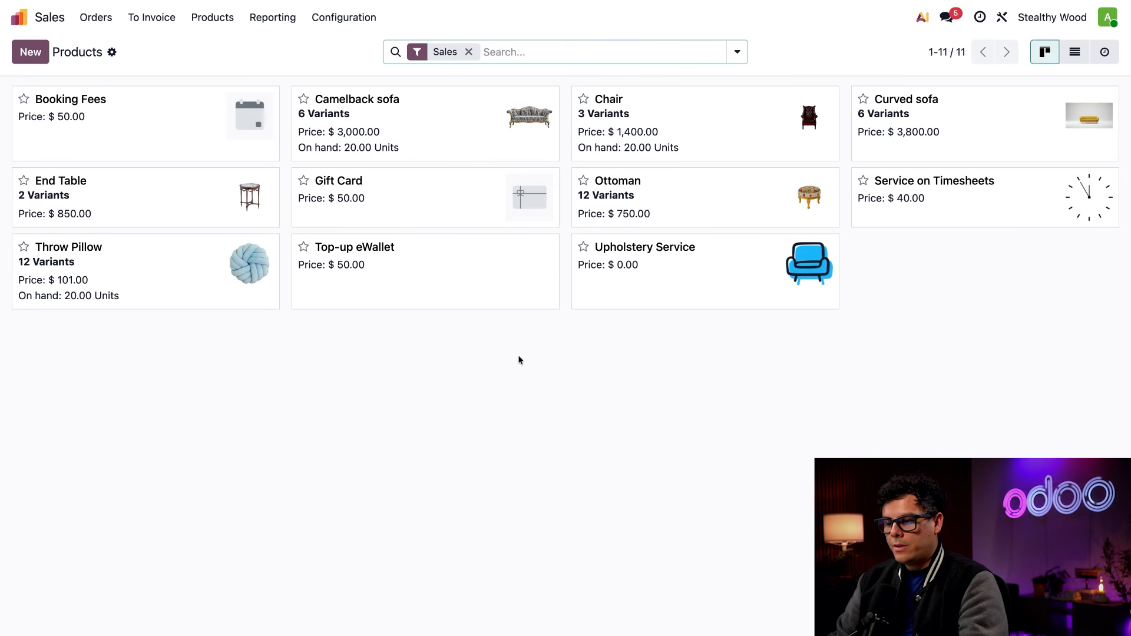
left_click(687, 216)
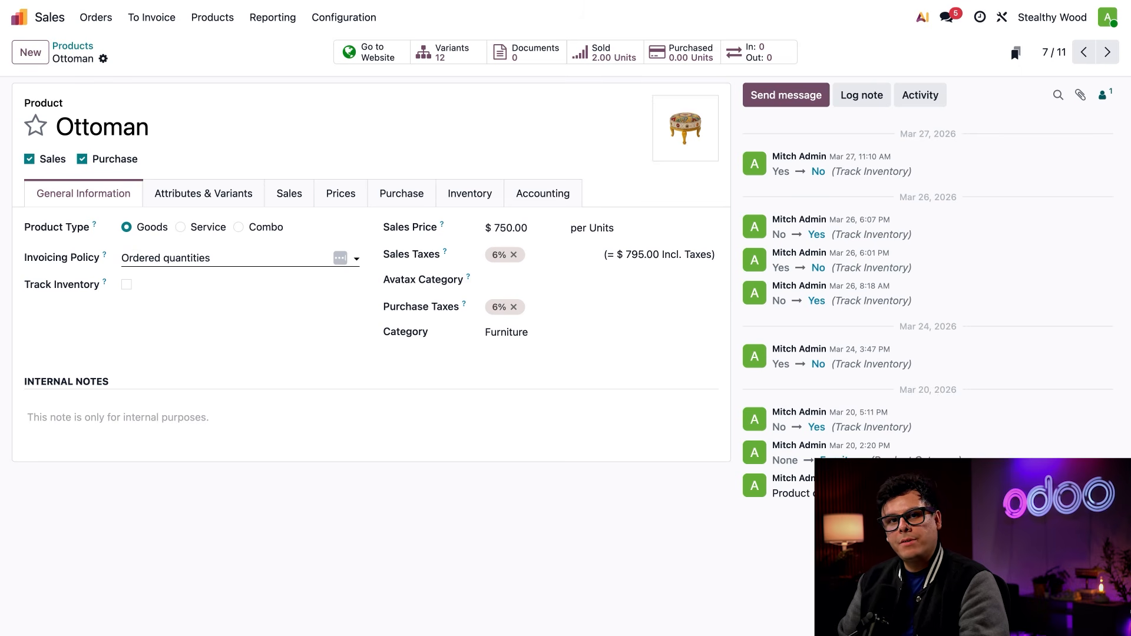
left_click(127, 285)
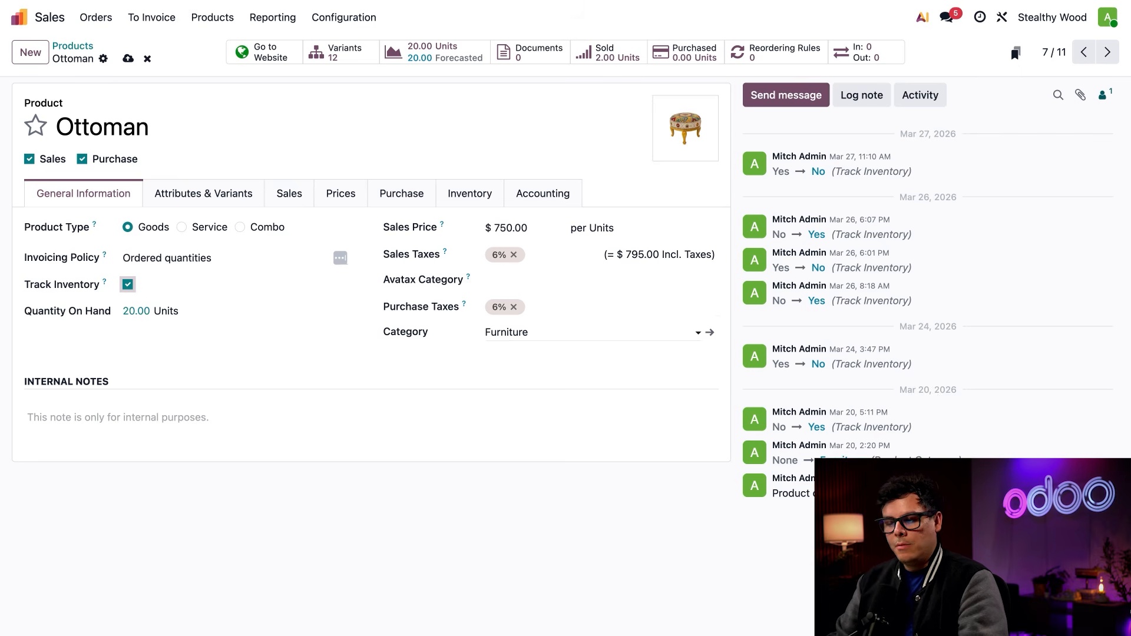
Examine the Ottoman's attributes and values and the attributes available for a new line.
left_click(206, 195)
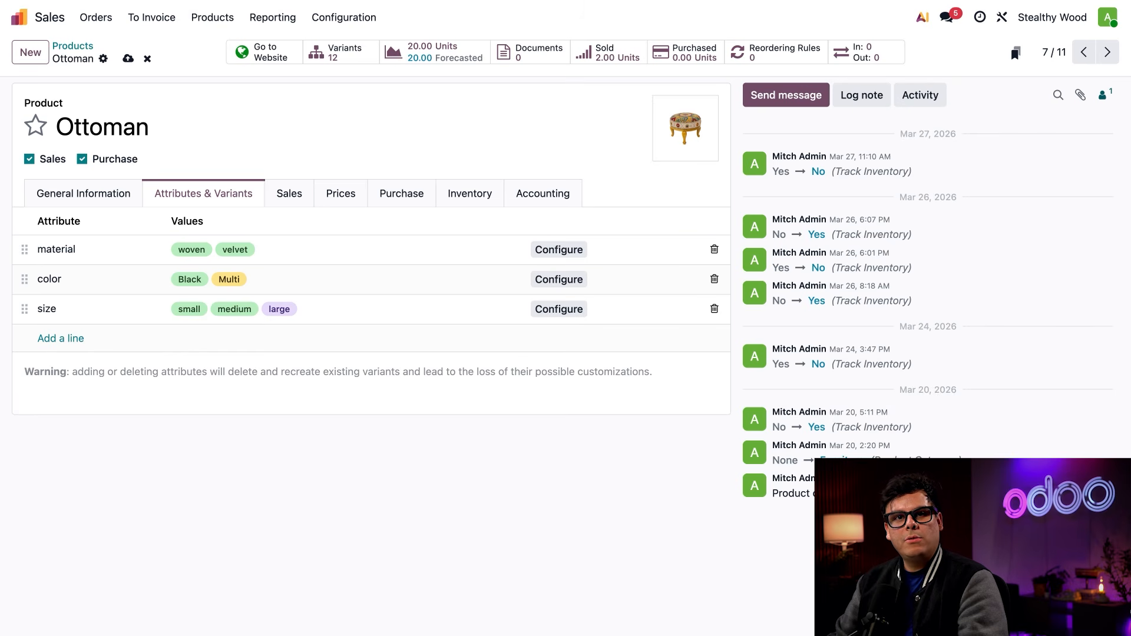
left_click(65, 343)
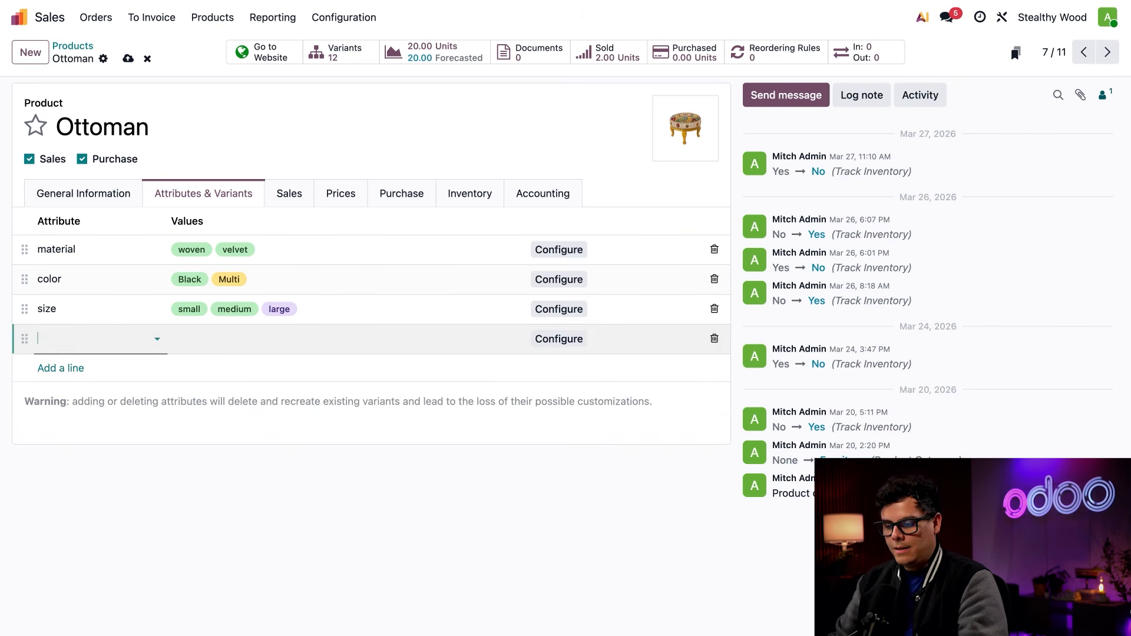
left_click(77, 341)
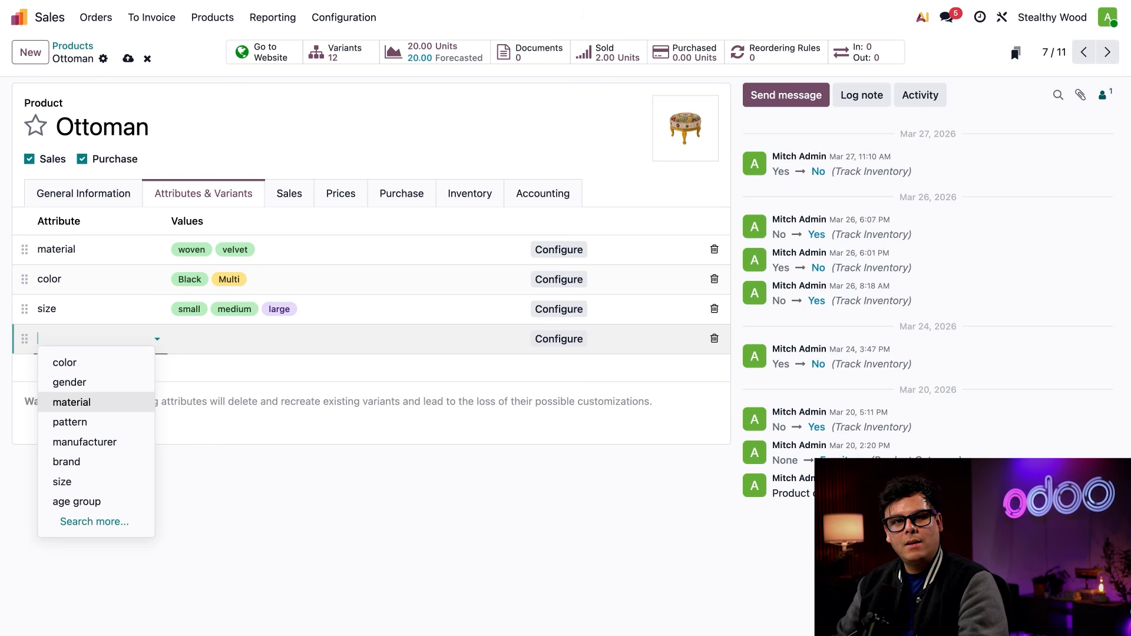
Examine the Ottoman's pricelist prices and the options for a new pricelist rule, then discard the rule.
left_click(338, 198)
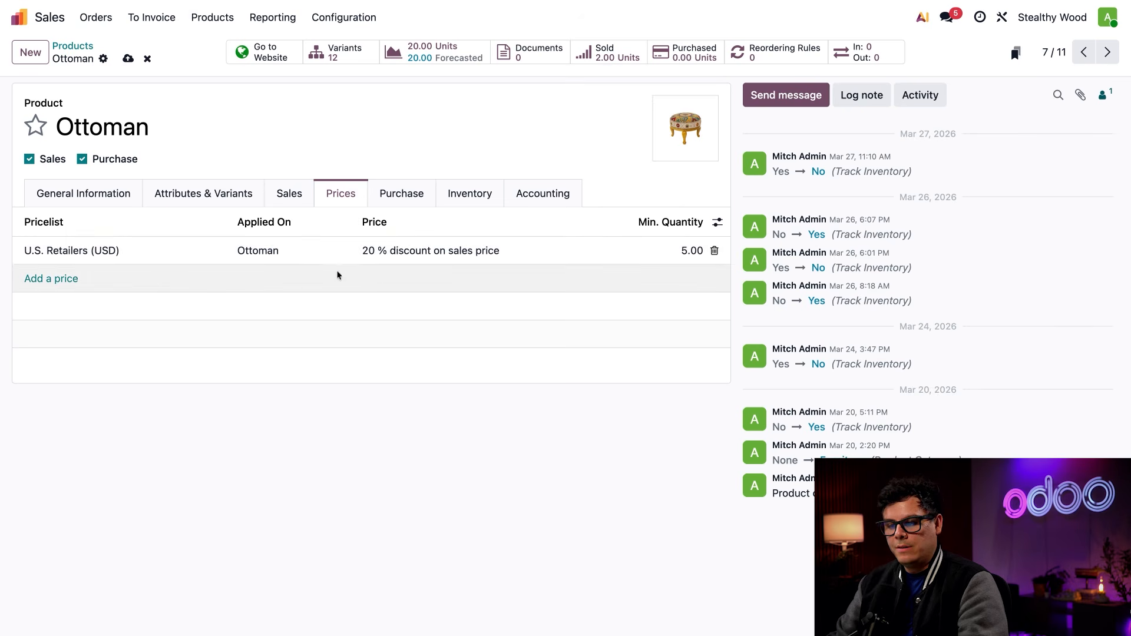
left_click(71, 281)
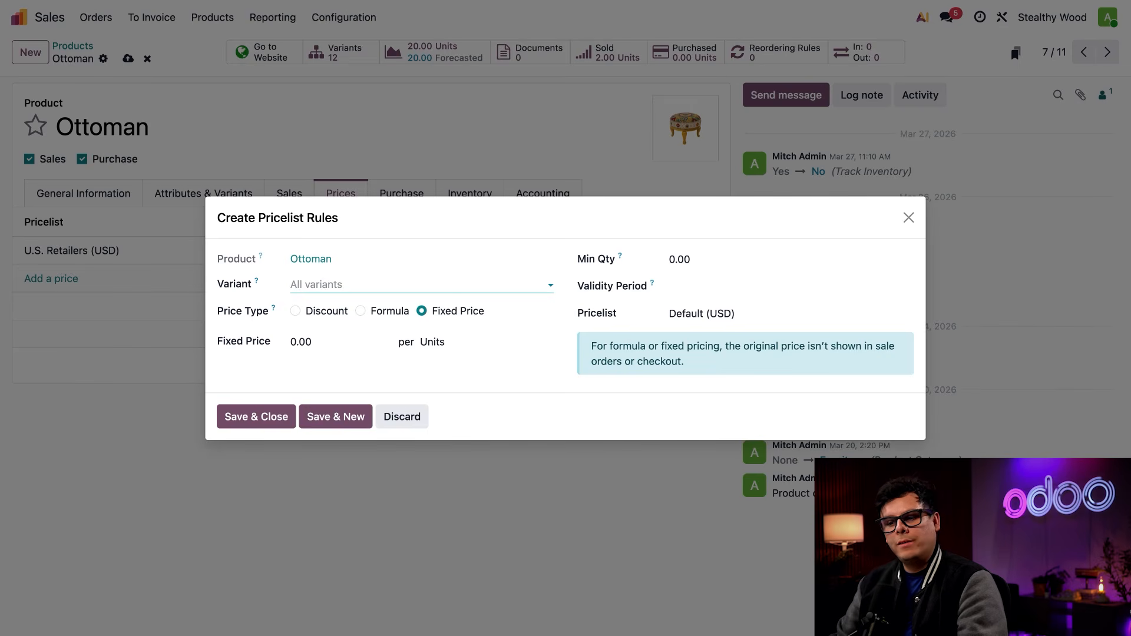
left_click(413, 415)
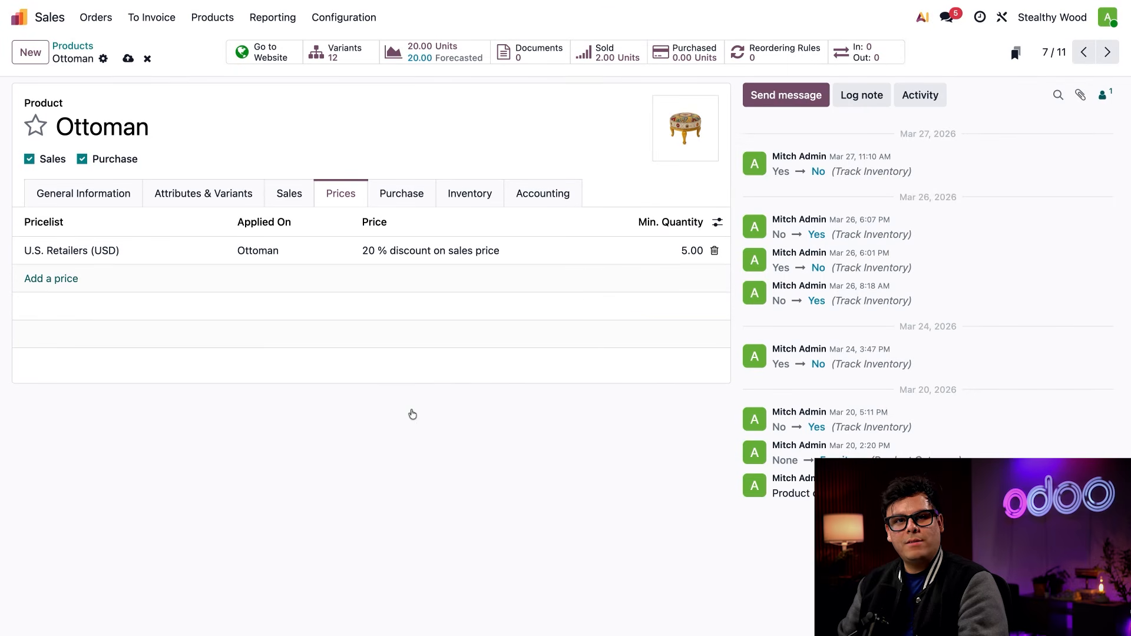
Set the Ottoman's income account to 400001 Furniture Sales and save the product.
left_click(551, 199)
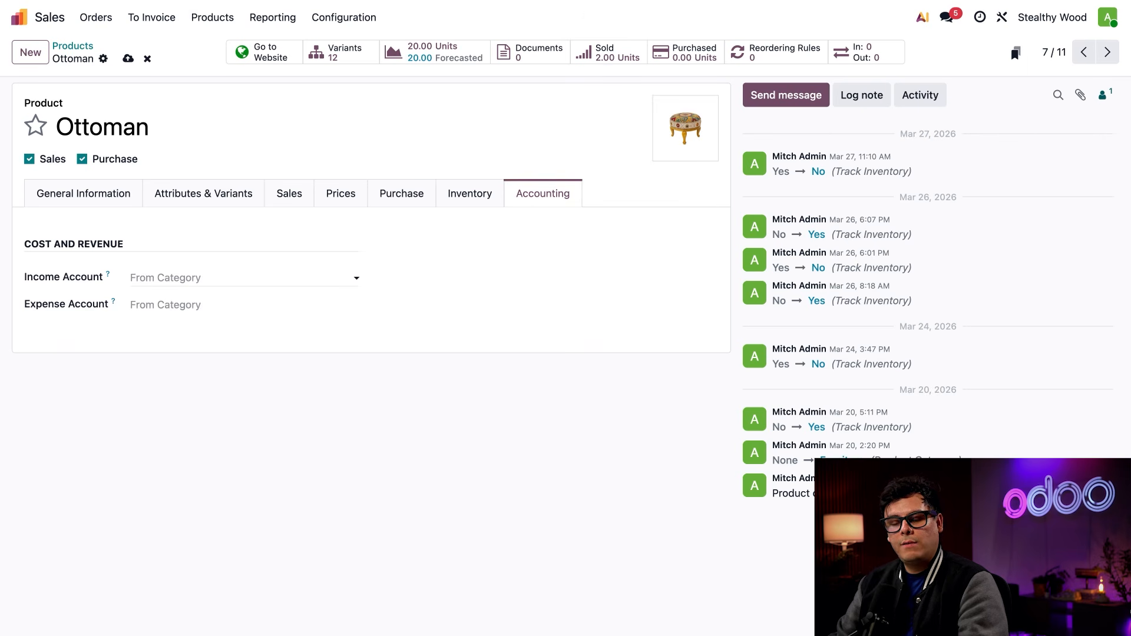
left_click(169, 278)
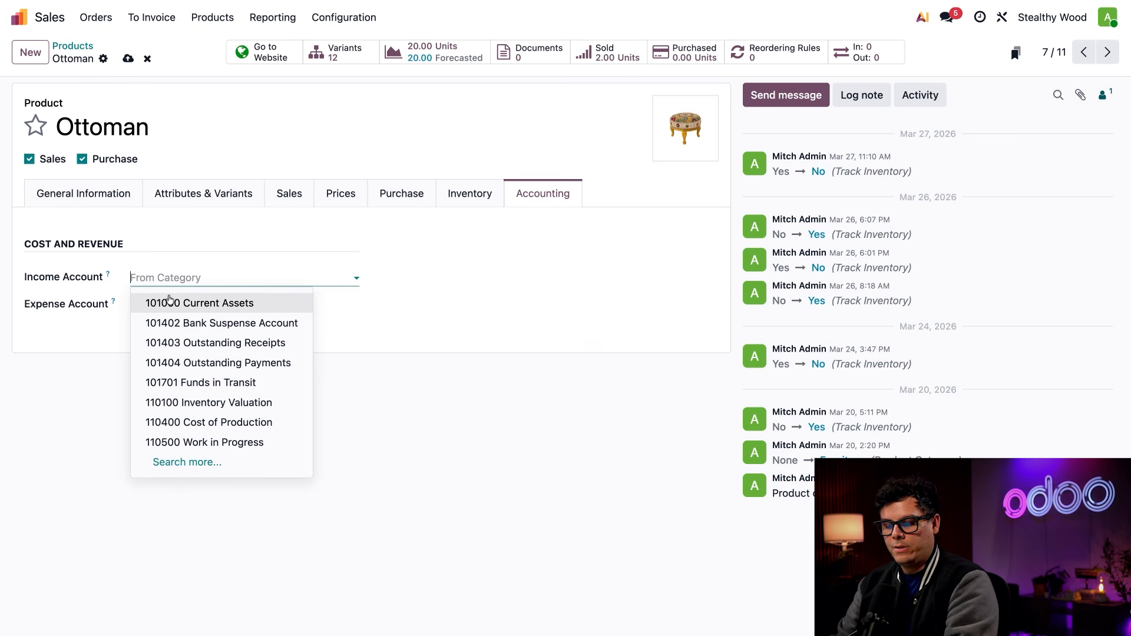
type("40")
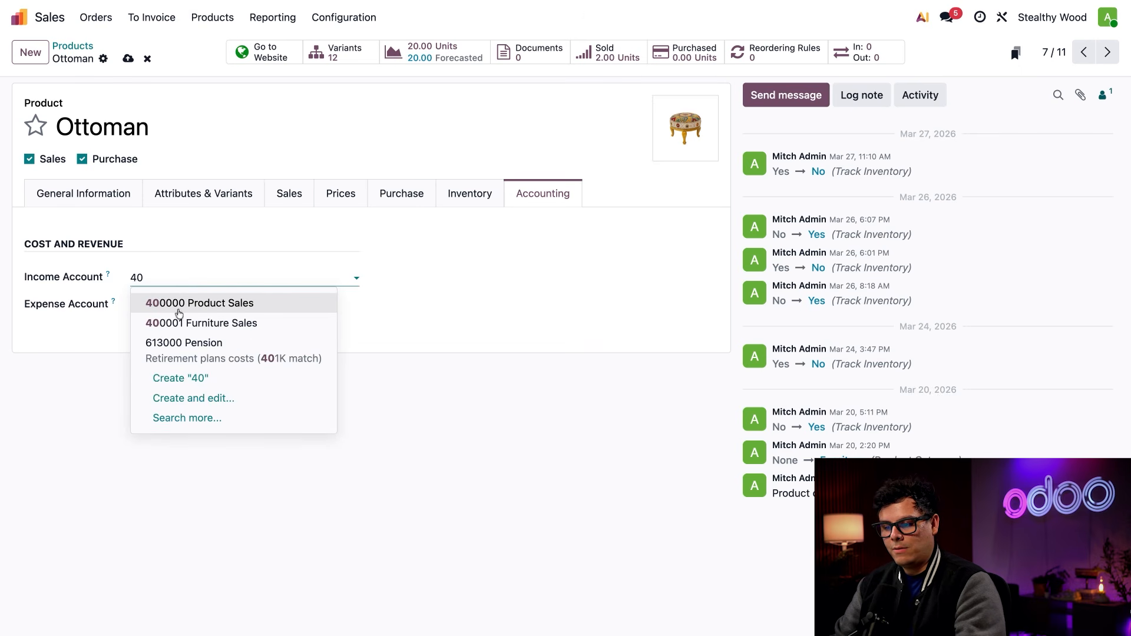
left_click(184, 323)
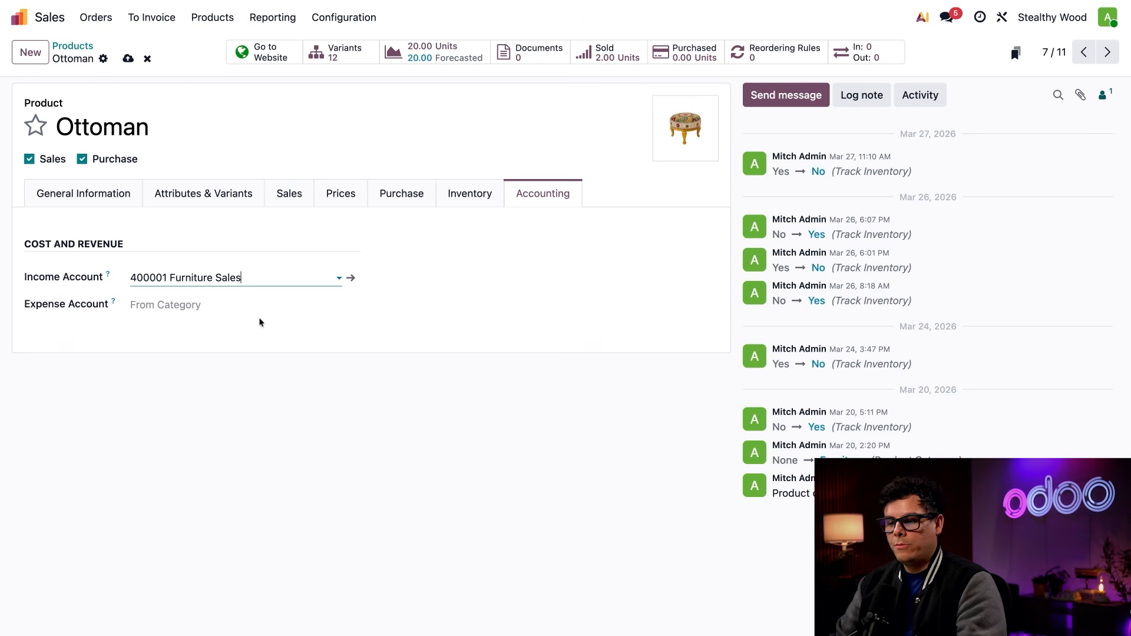
left_click(127, 57)
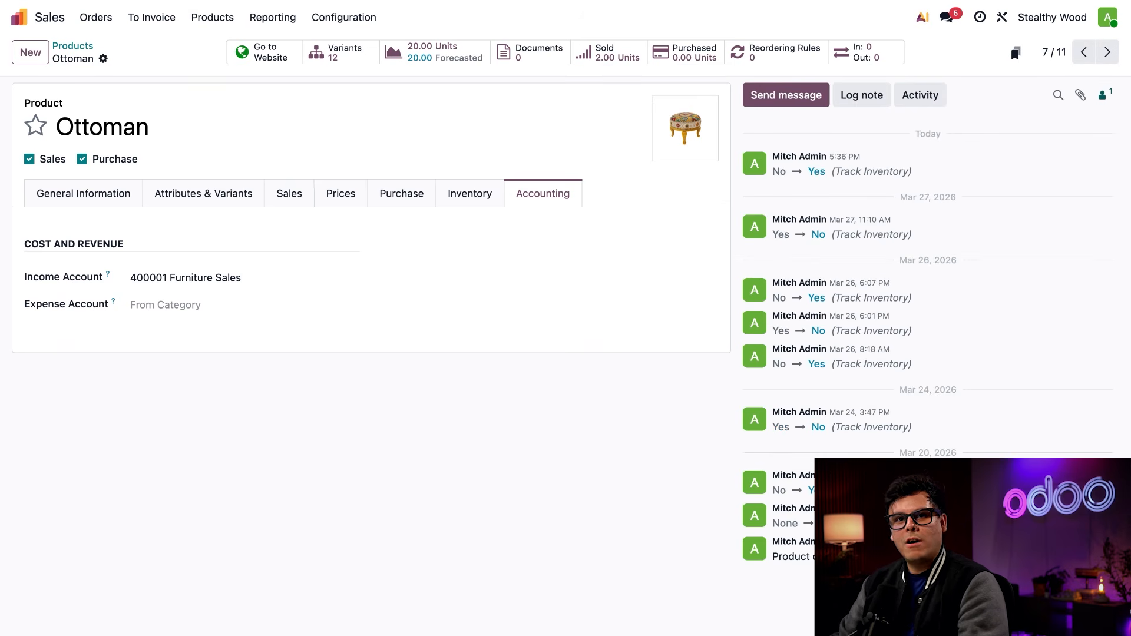
Open the Throw Pillow product and add the Pack of 3 packaging to its sales options.
left_click(77, 47)
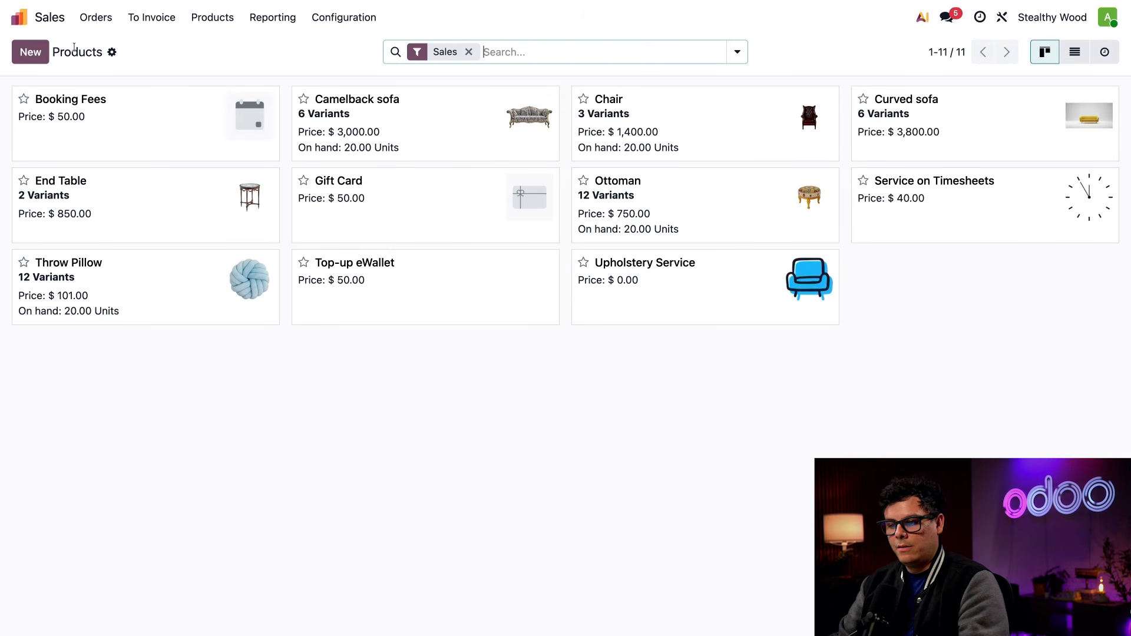
left_click(180, 292)
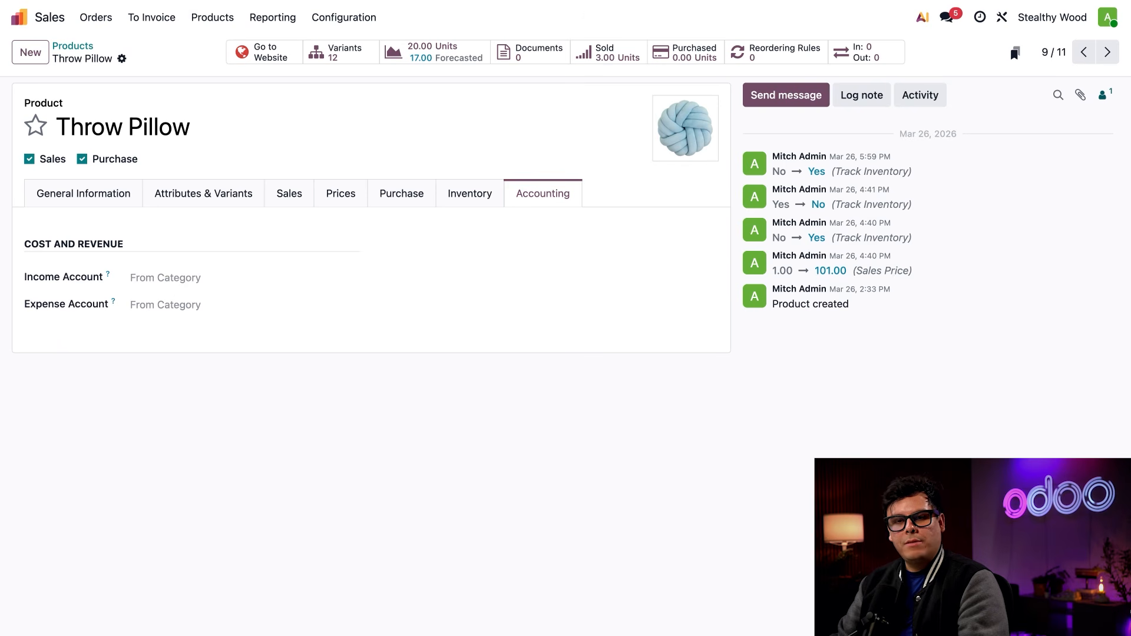
left_click(297, 202)
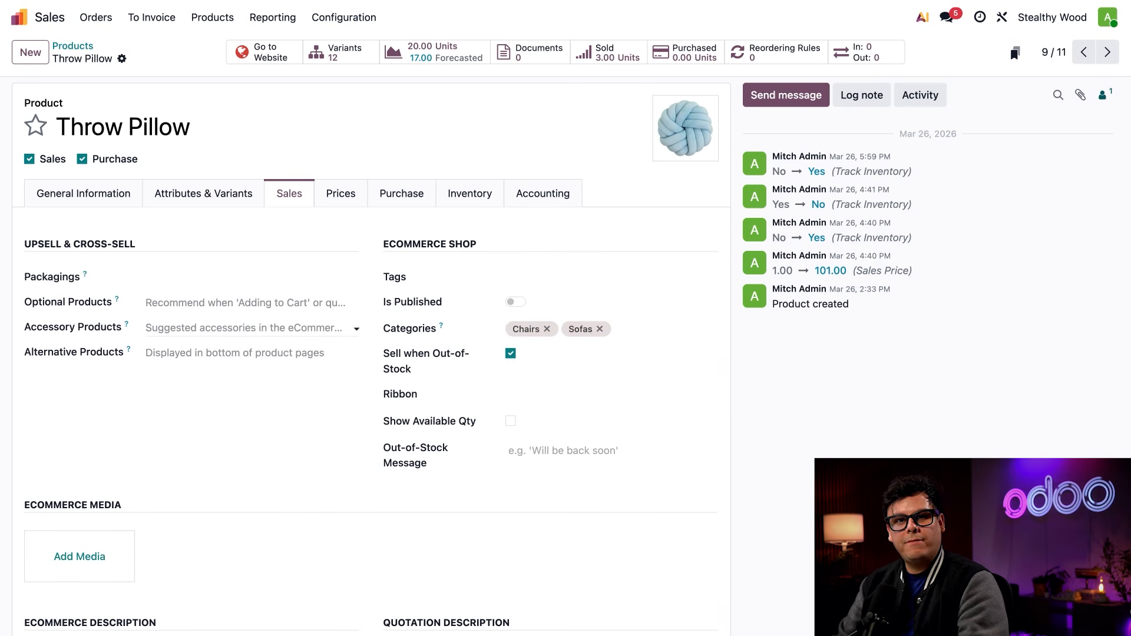
left_click(168, 275)
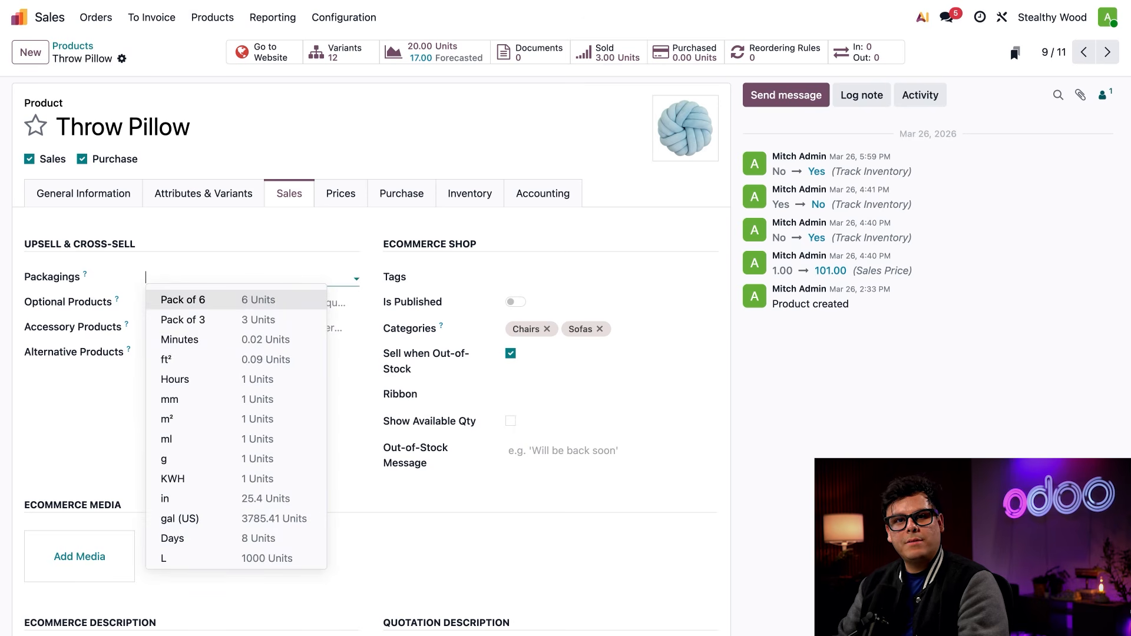
left_click(181, 318)
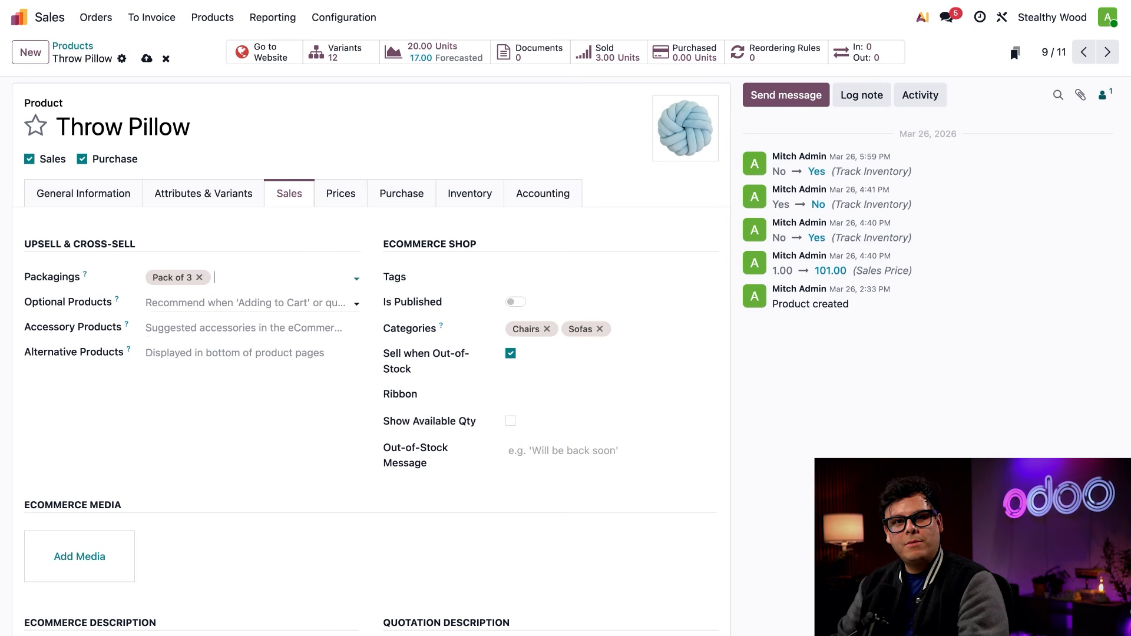
Add Upholstery Service as an optional product of the Throw Pillow.
left_click(247, 303)
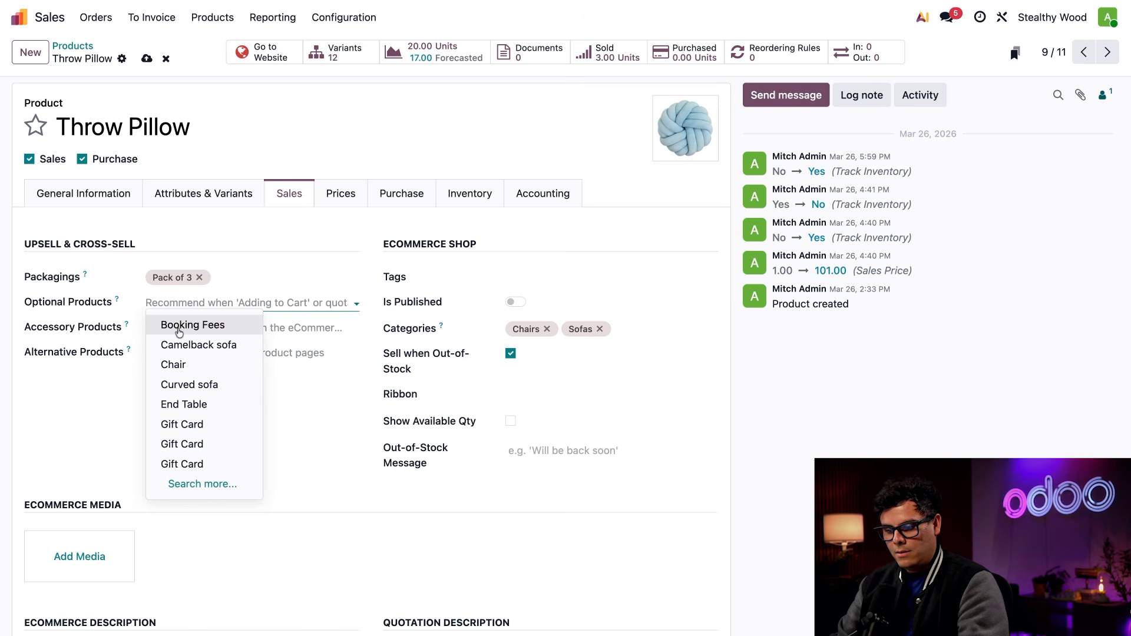
type("up")
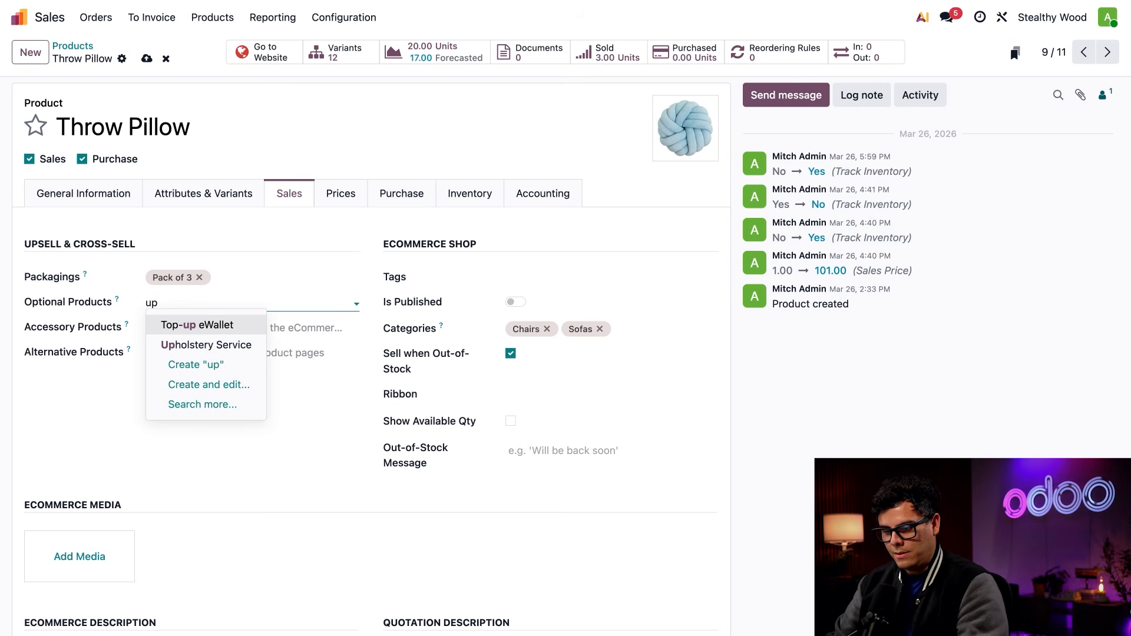
left_click(190, 346)
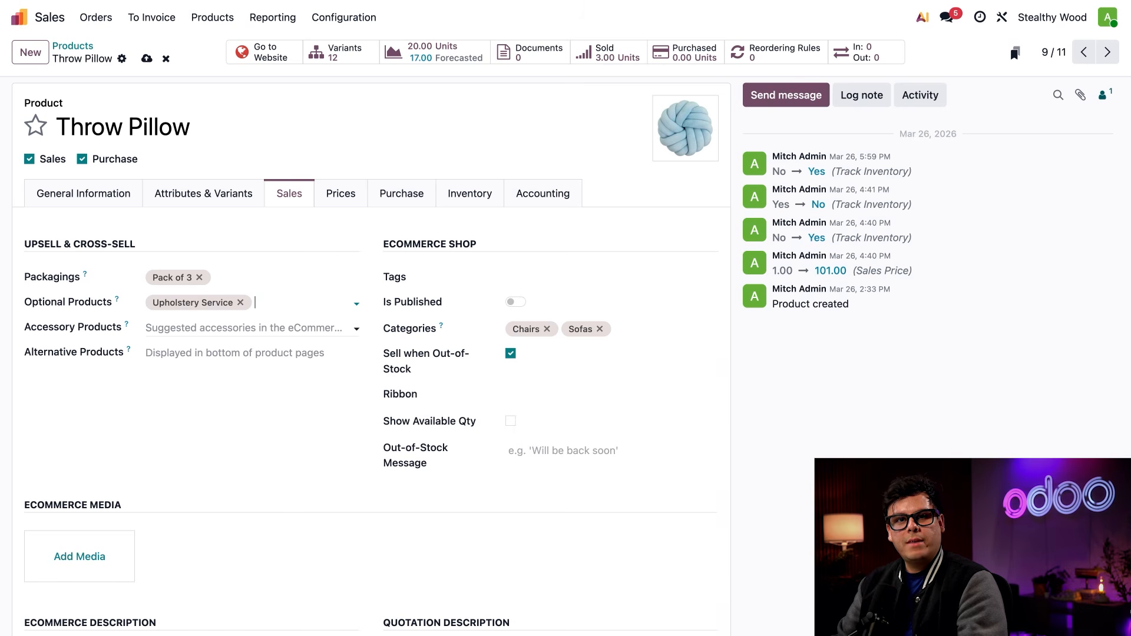
Add Camelback sofa (84", woven) as an accessory product of the Throw Pillow.
left_click(244, 328)
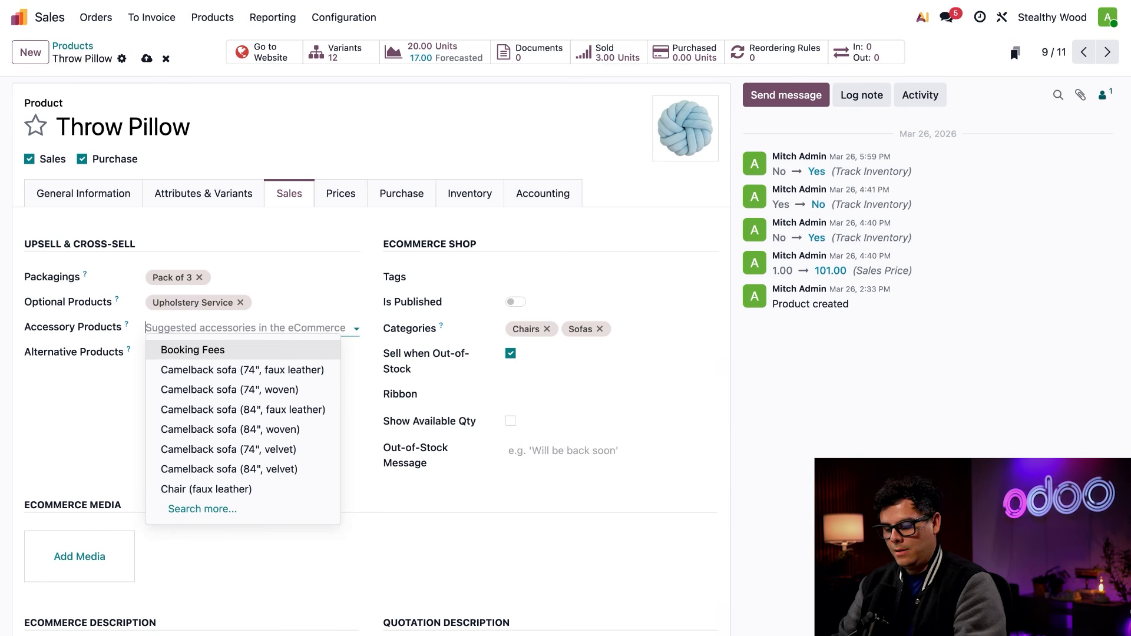
type("cam")
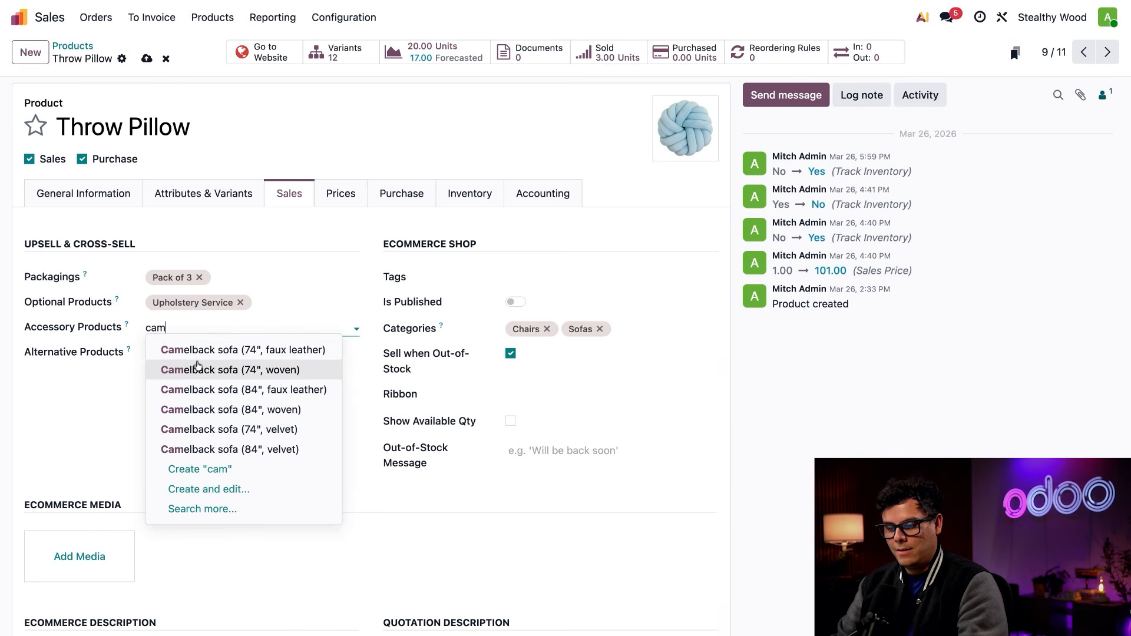
left_click(192, 410)
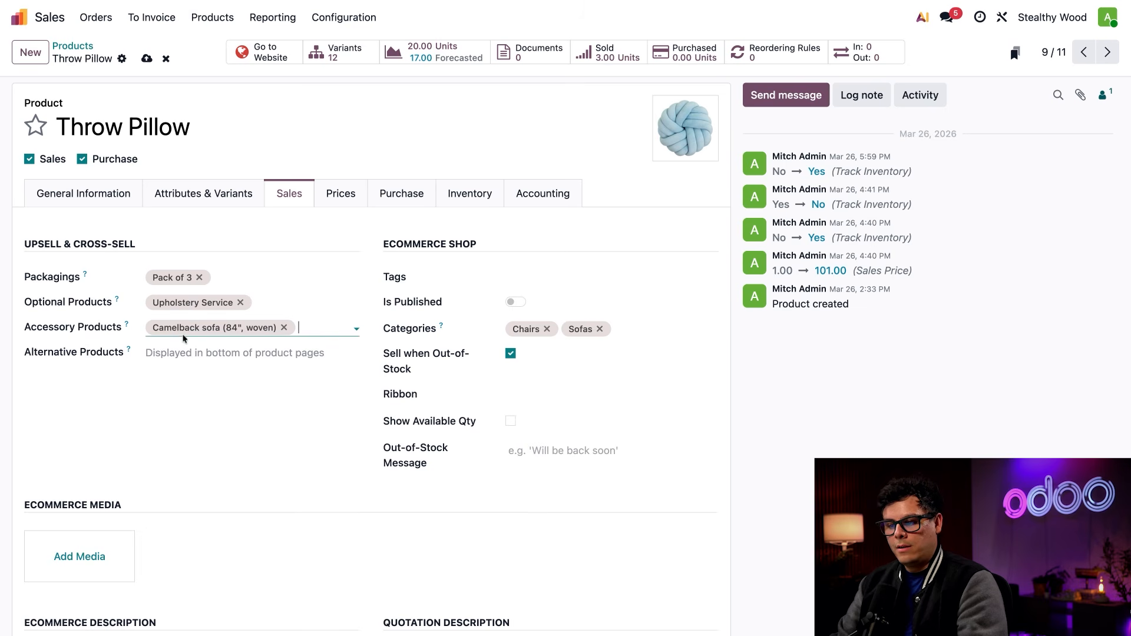
mouse_move(126, 329)
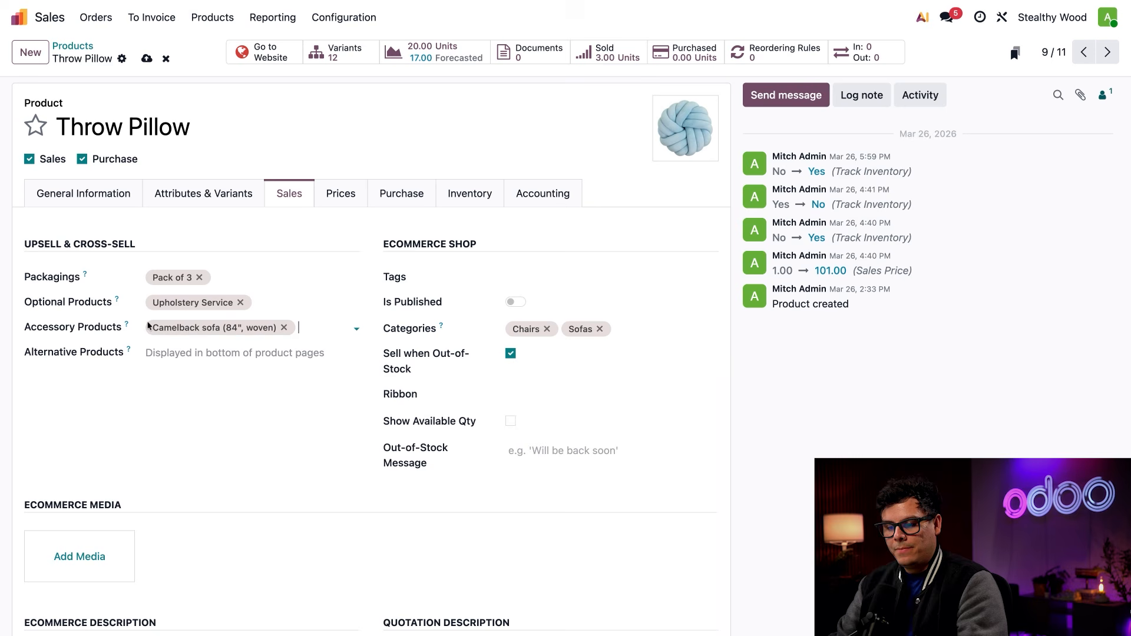
Add End Table as an alternative product of the Throw Pillow.
left_click(164, 354)
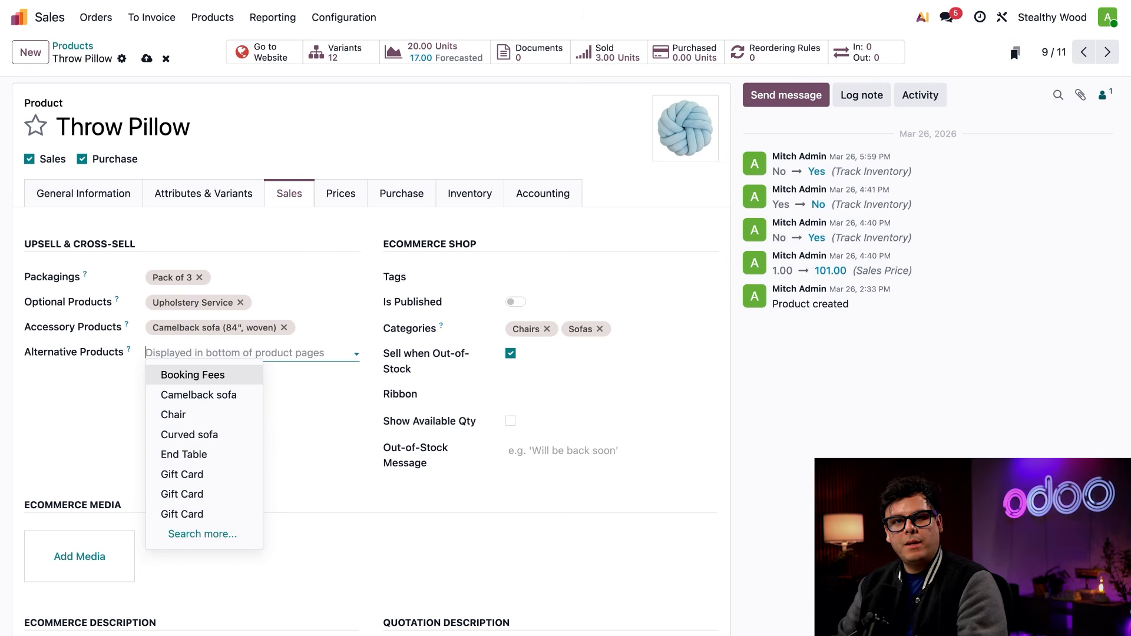
type("end")
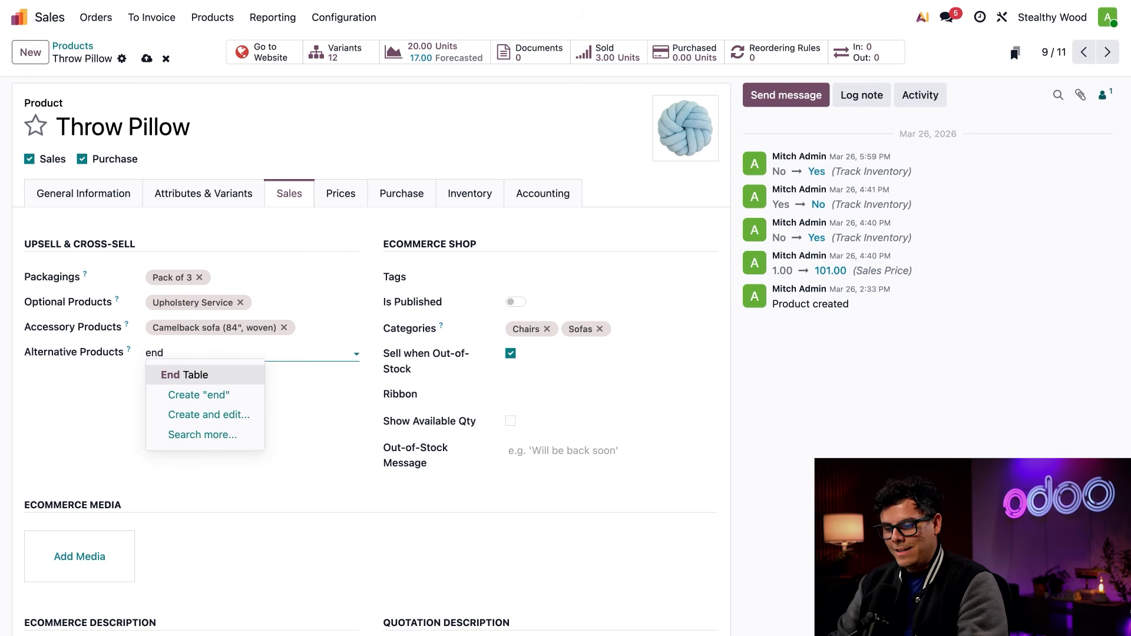
left_click(182, 375)
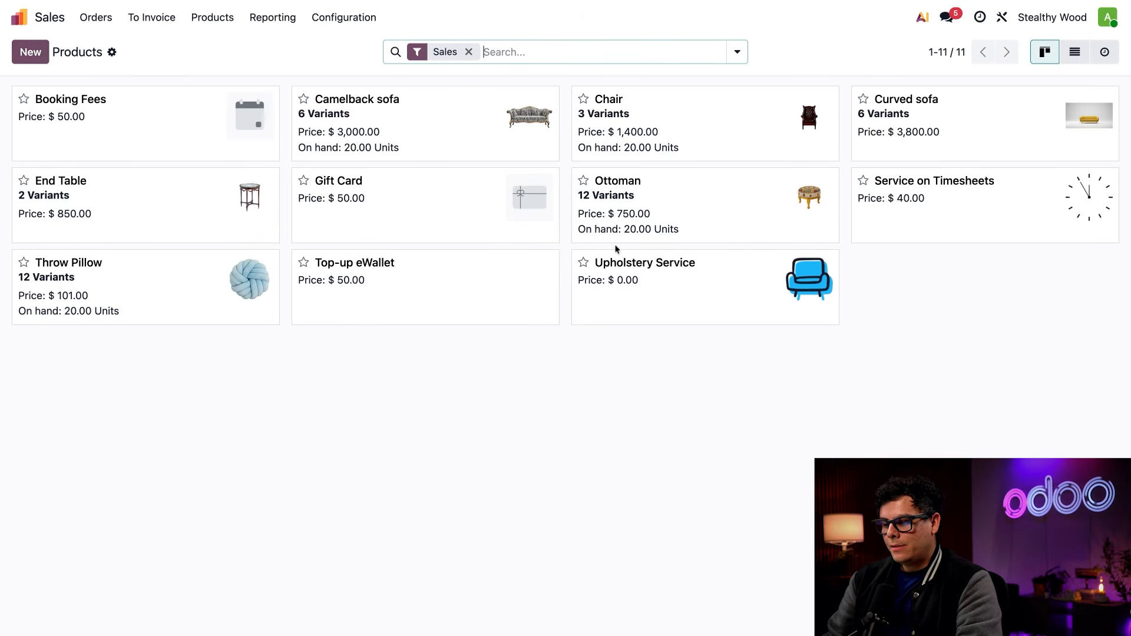
Open the Upholstery Service product and set it to create a Project on order.
left_click(696, 301)
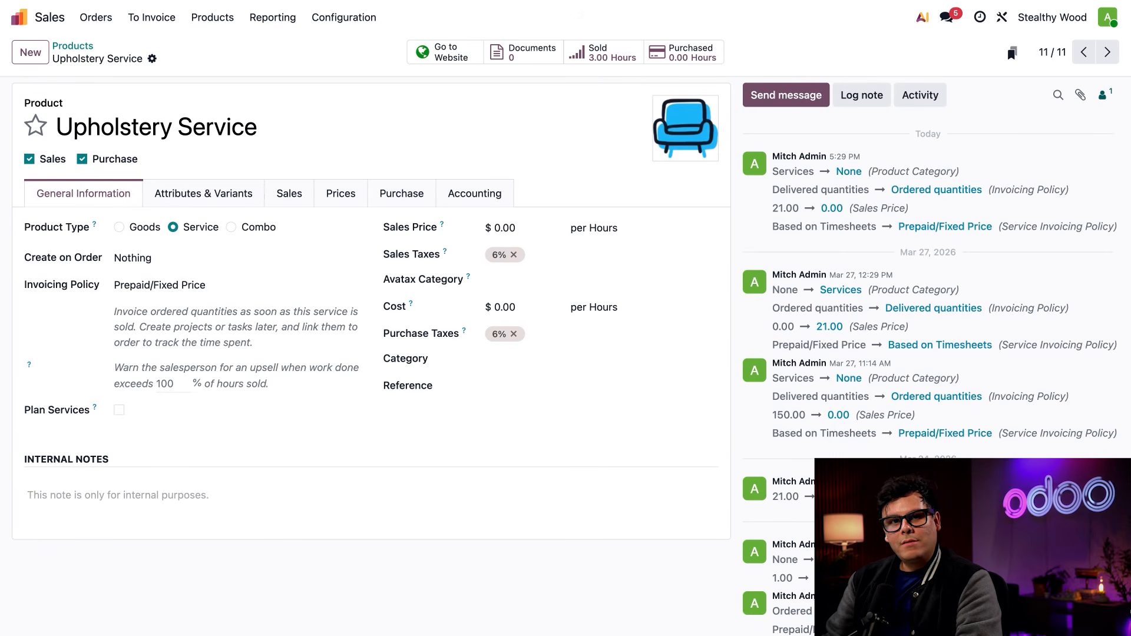
left_click(174, 262)
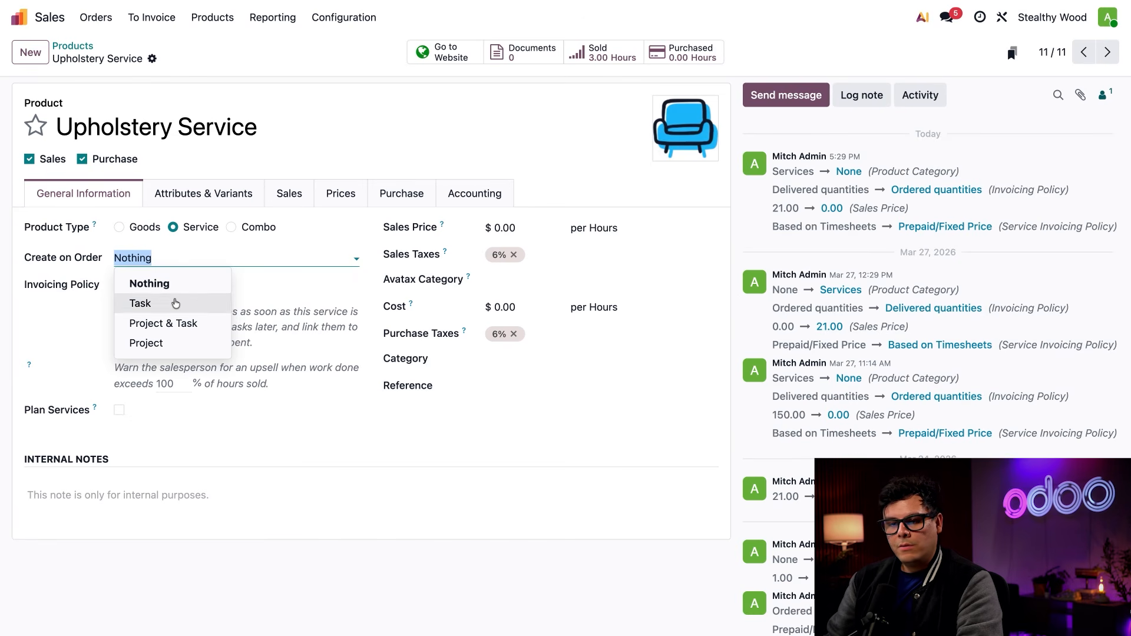
left_click(169, 343)
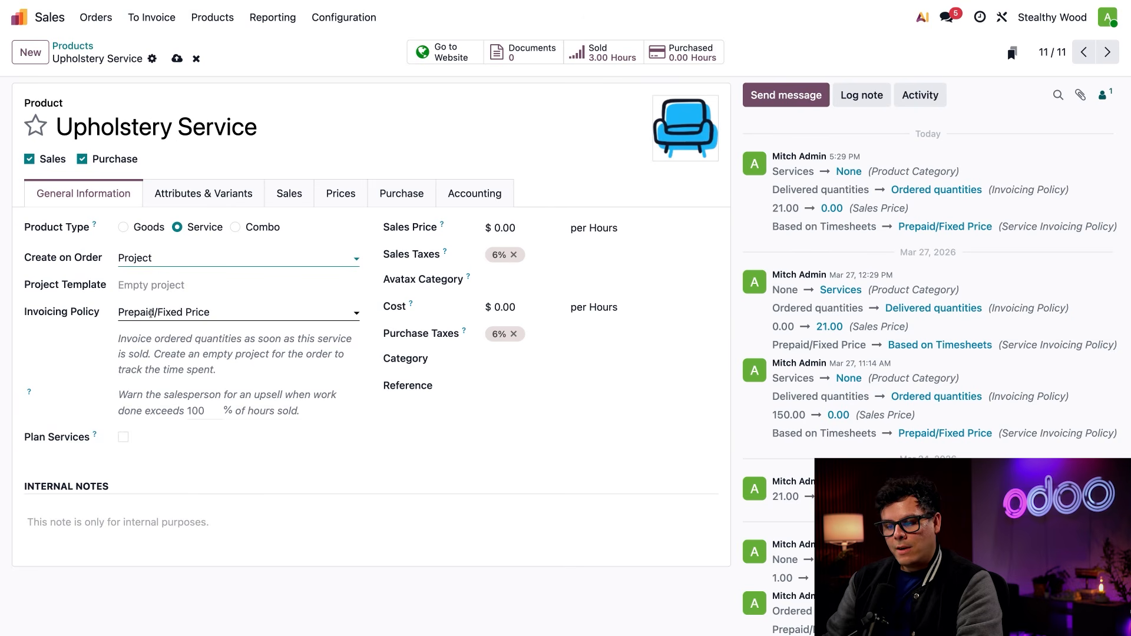
Set the service's invoicing policy to Based on Timesheets and enable Plan Services with the Upholsterer role.
left_click(172, 311)
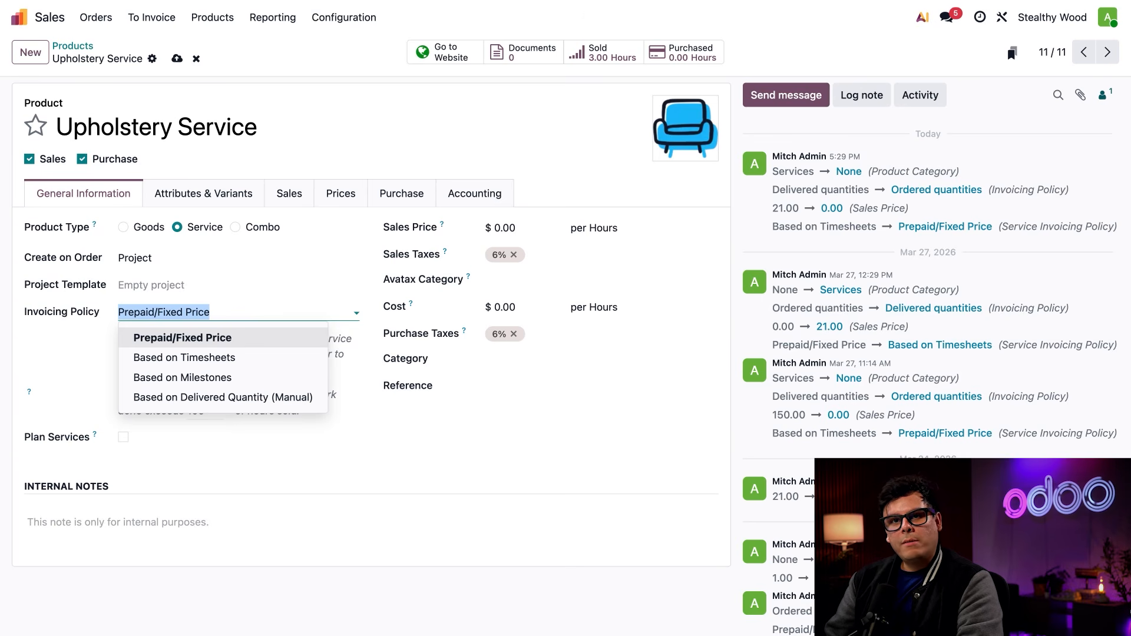
left_click(233, 357)
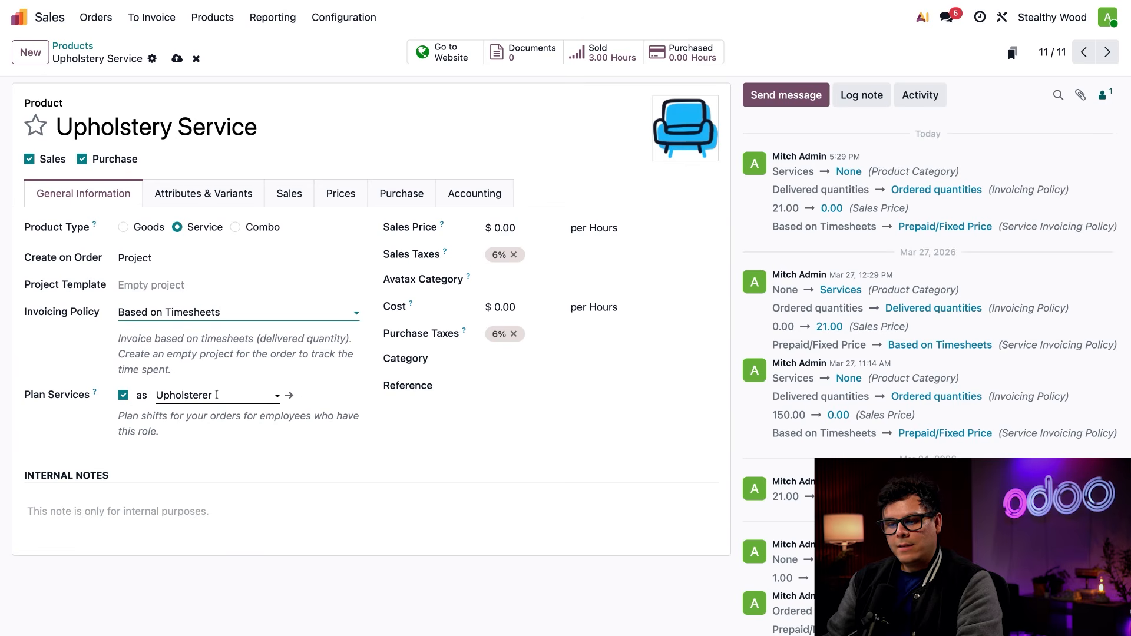
left_click(218, 394)
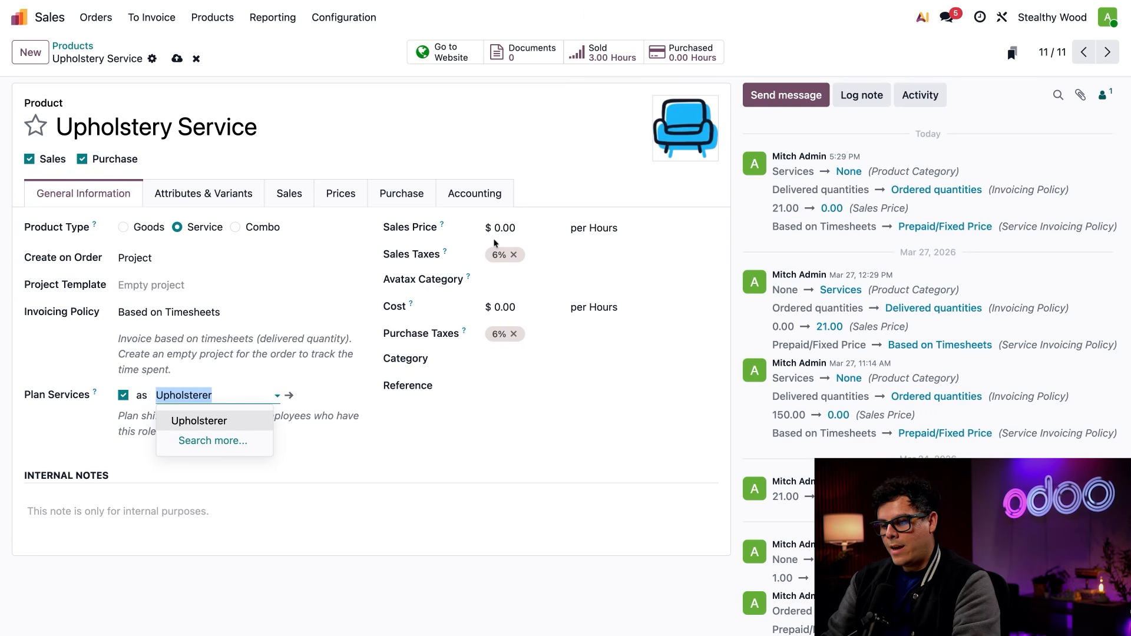
Set the service's sales price to $21.00 per hour and its category to Services, and save the product.
left_click(530, 228)
type("21")
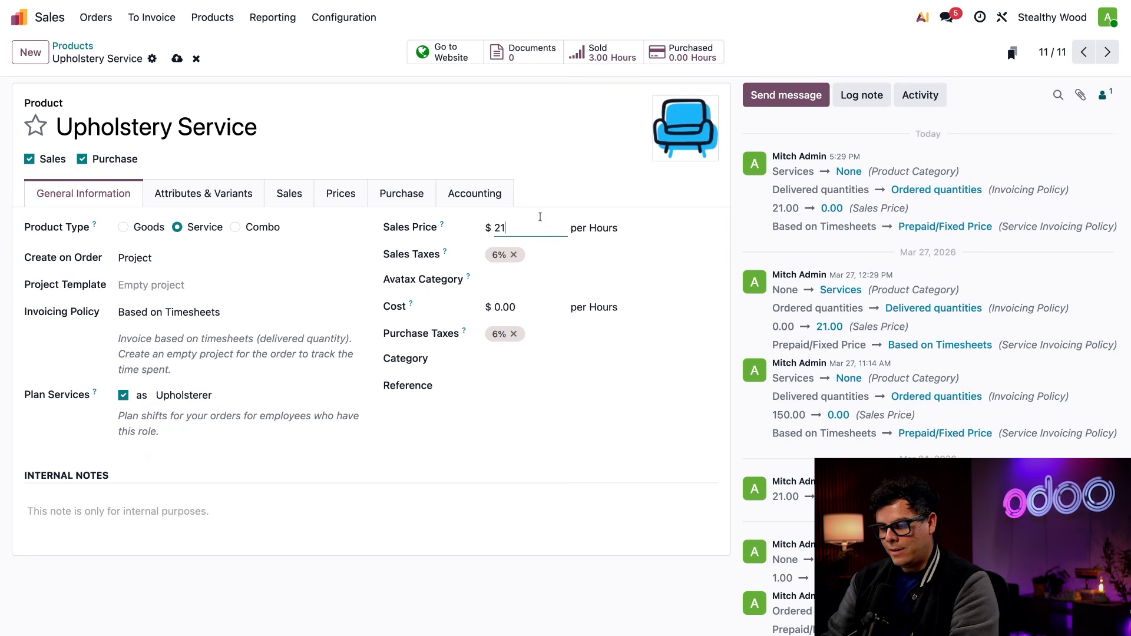
left_click(619, 203)
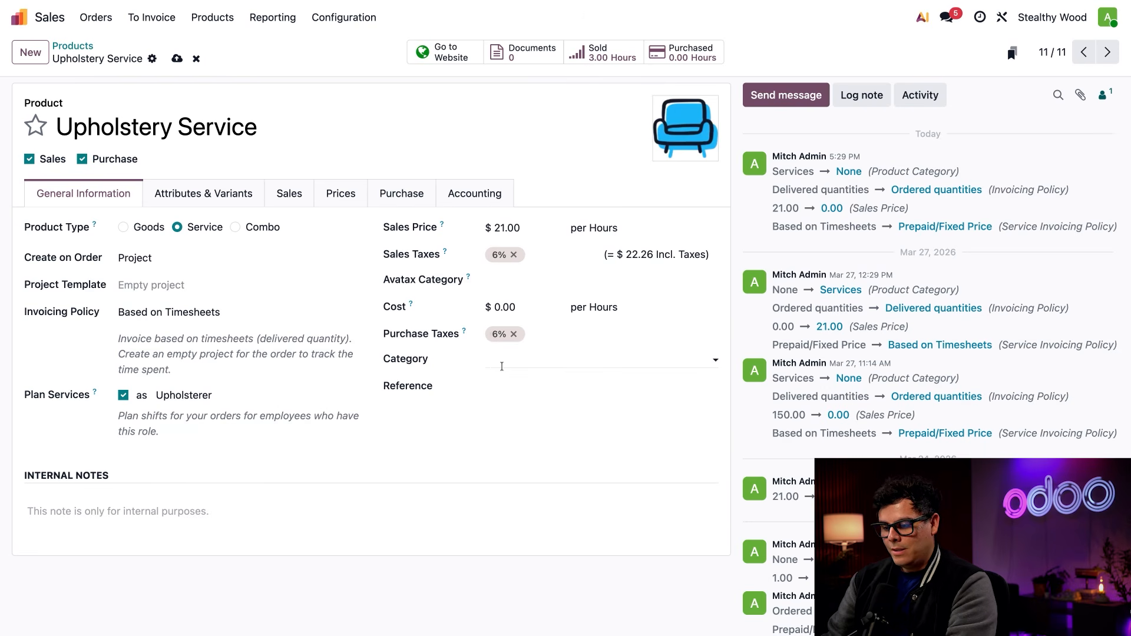
left_click(502, 360)
type("servi")
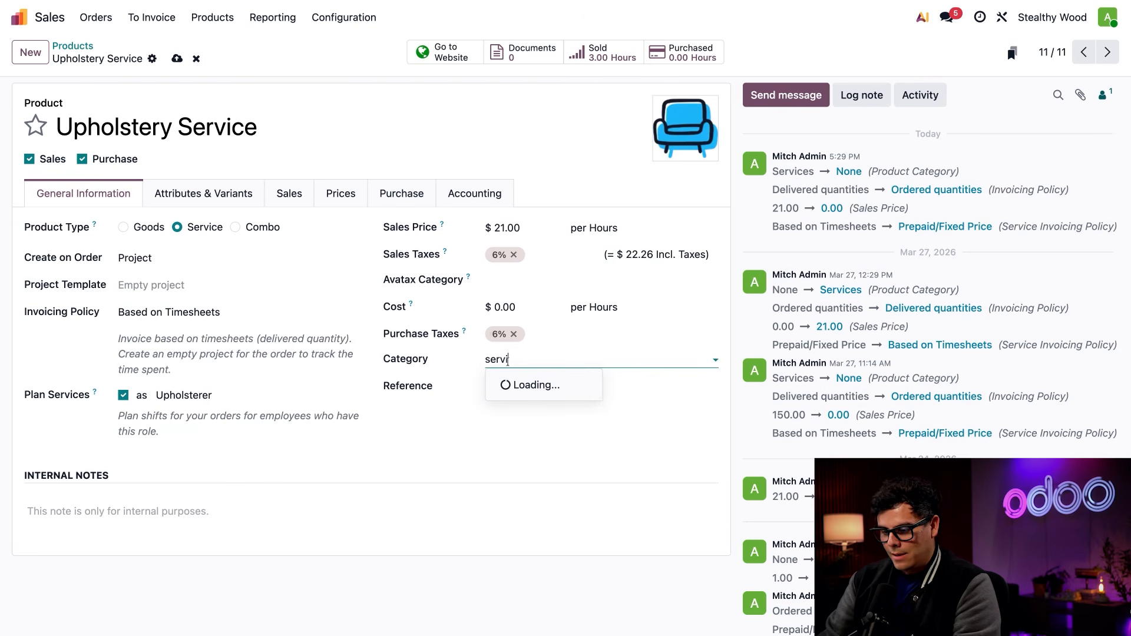
left_click(530, 386)
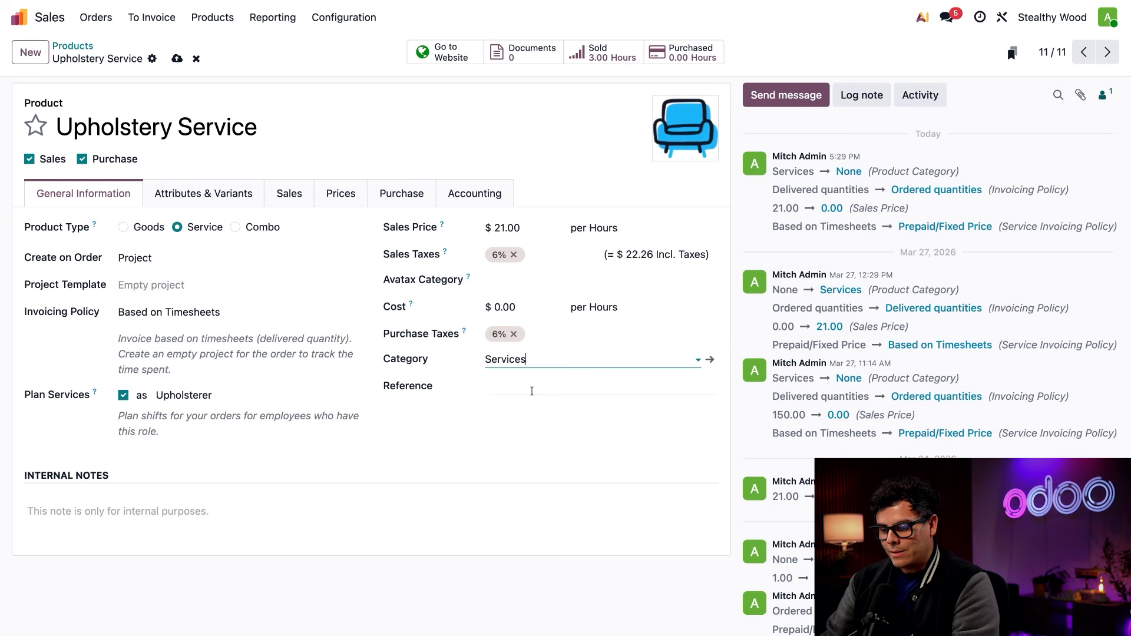
left_click(566, 484)
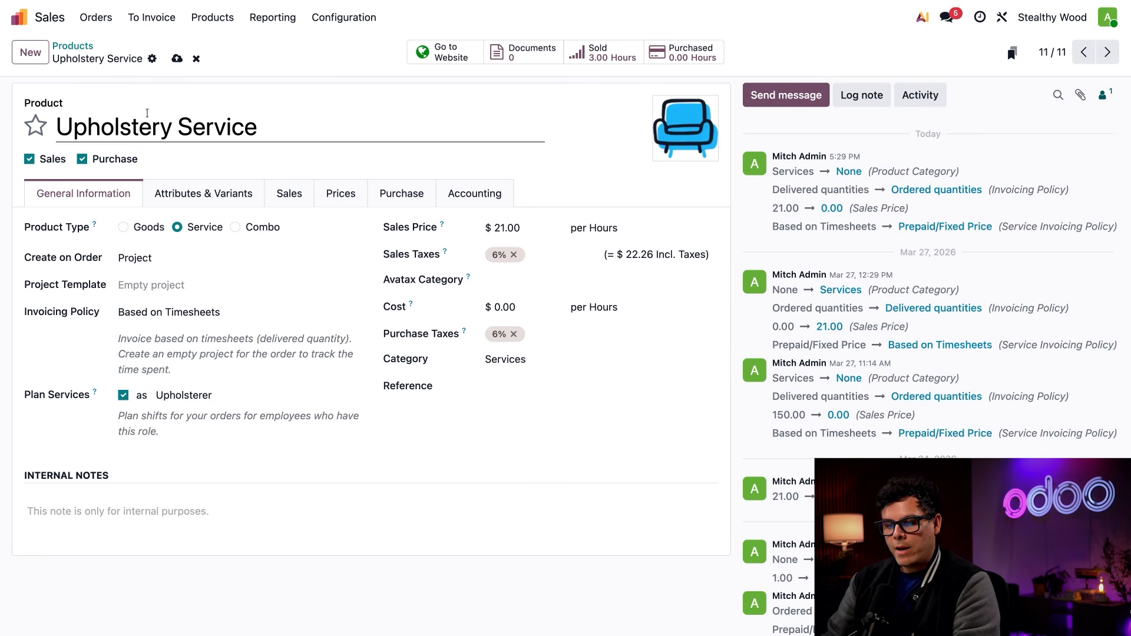
left_click(176, 59)
Open the Throw Pillow product and publish it in its eCommerce shop settings.
left_click(73, 46)
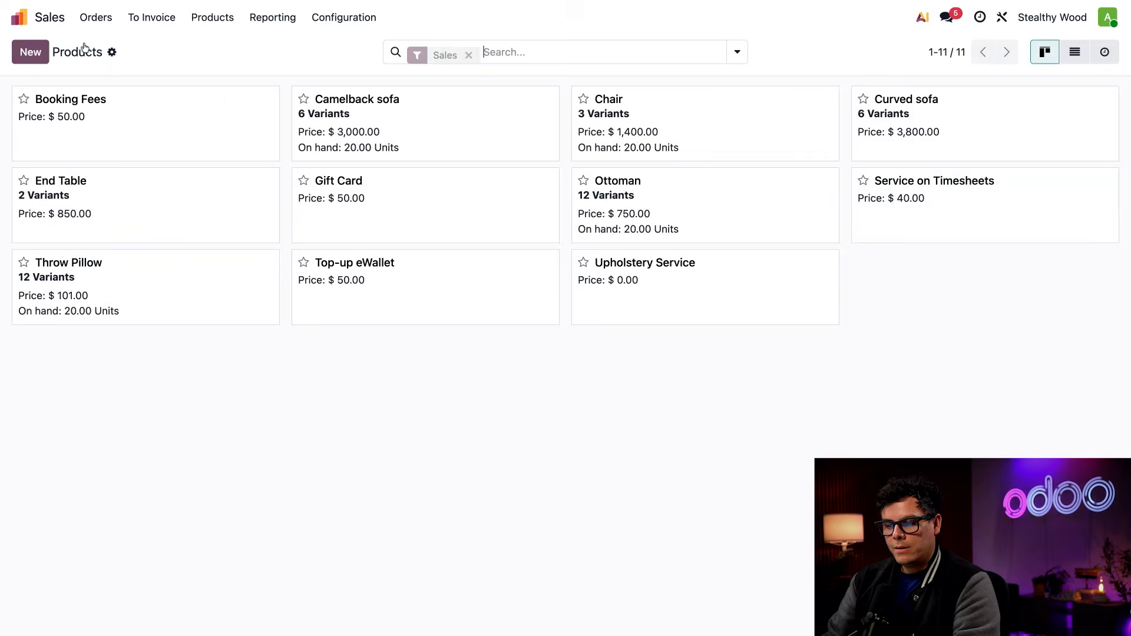
left_click(147, 297)
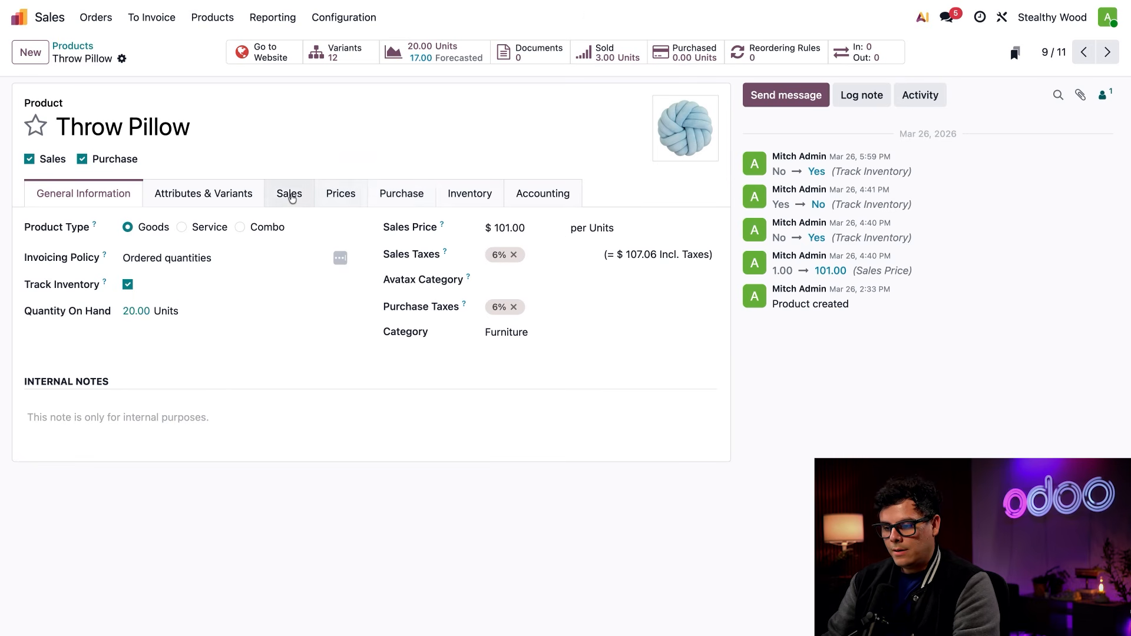
left_click(287, 196)
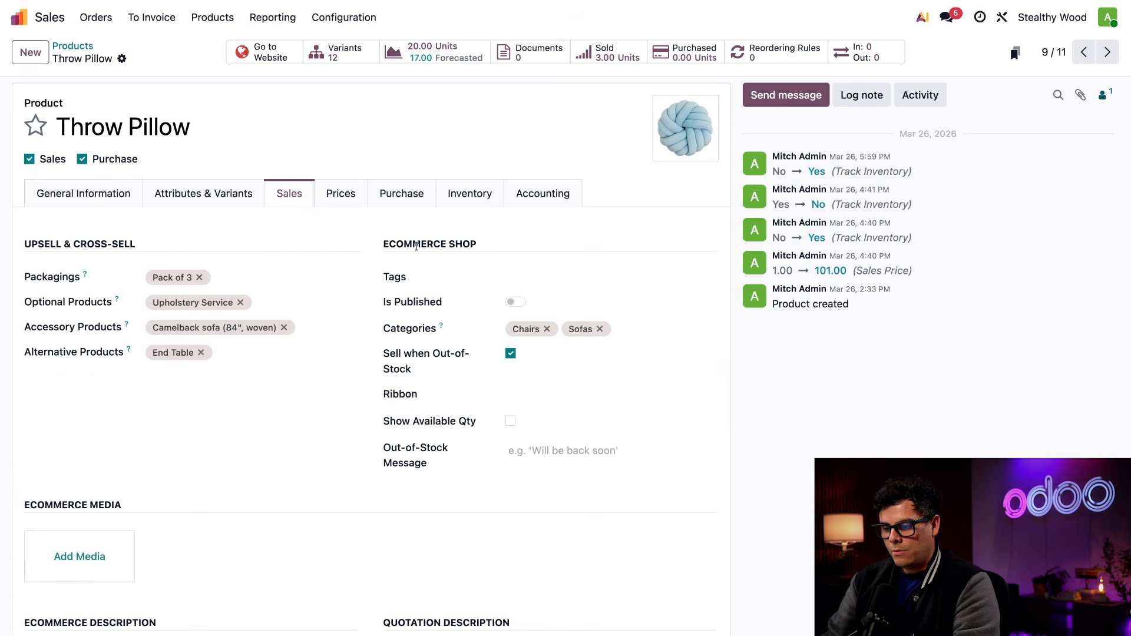
left_click(516, 302)
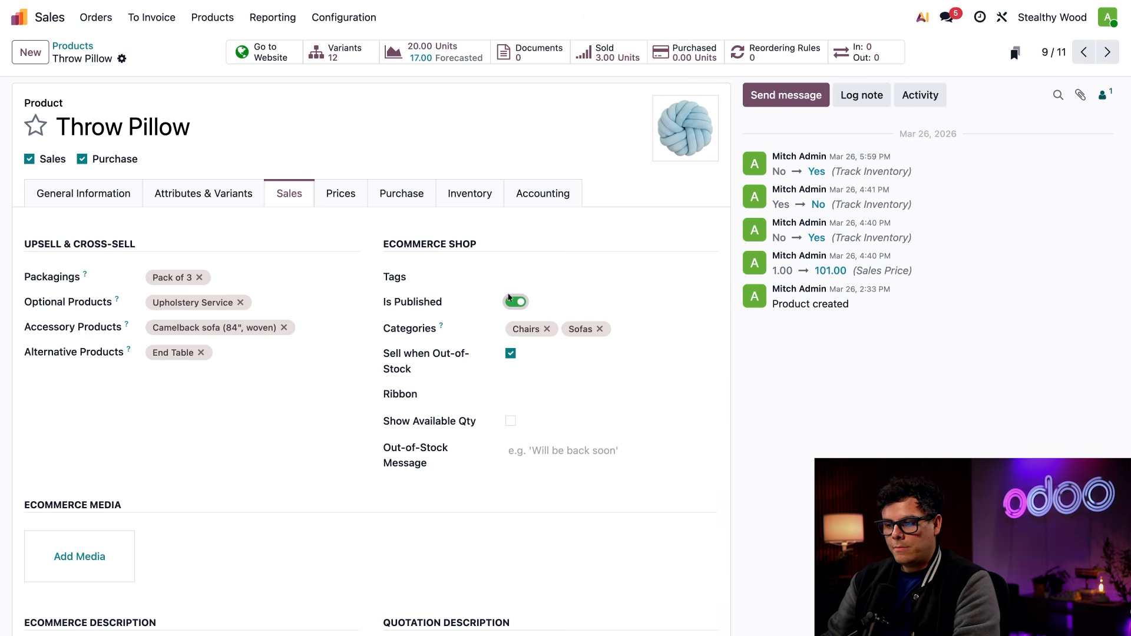
Examine the Throw Pillow's website page, including its variant and packaging options, specifications and alternative products.
left_click(260, 61)
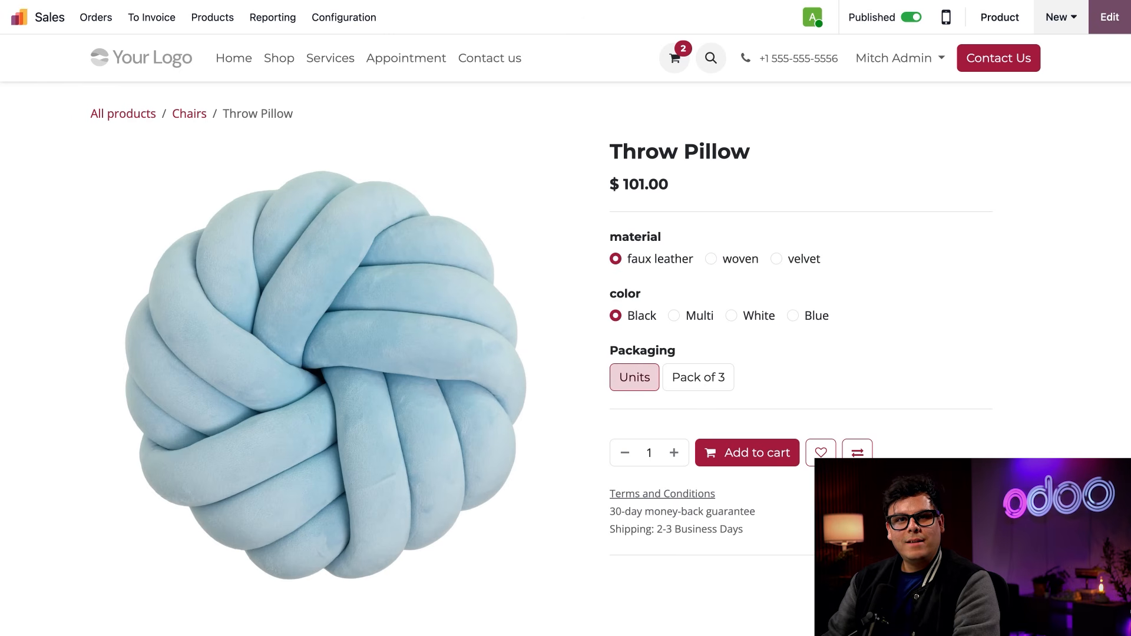
left_click(20, 7)
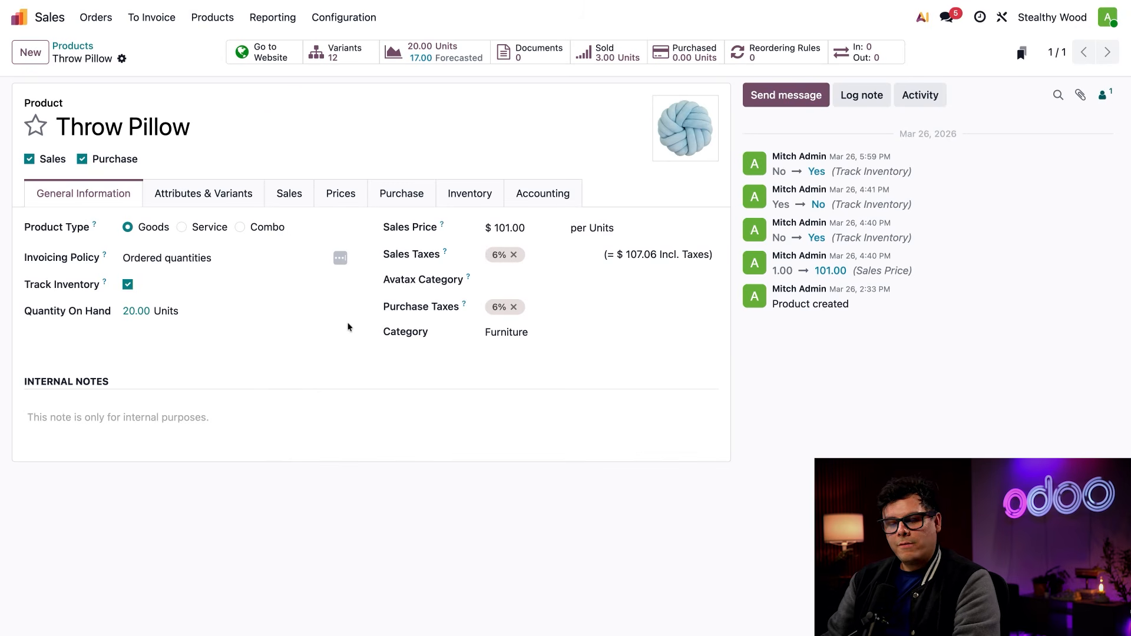
left_click(263, 53)
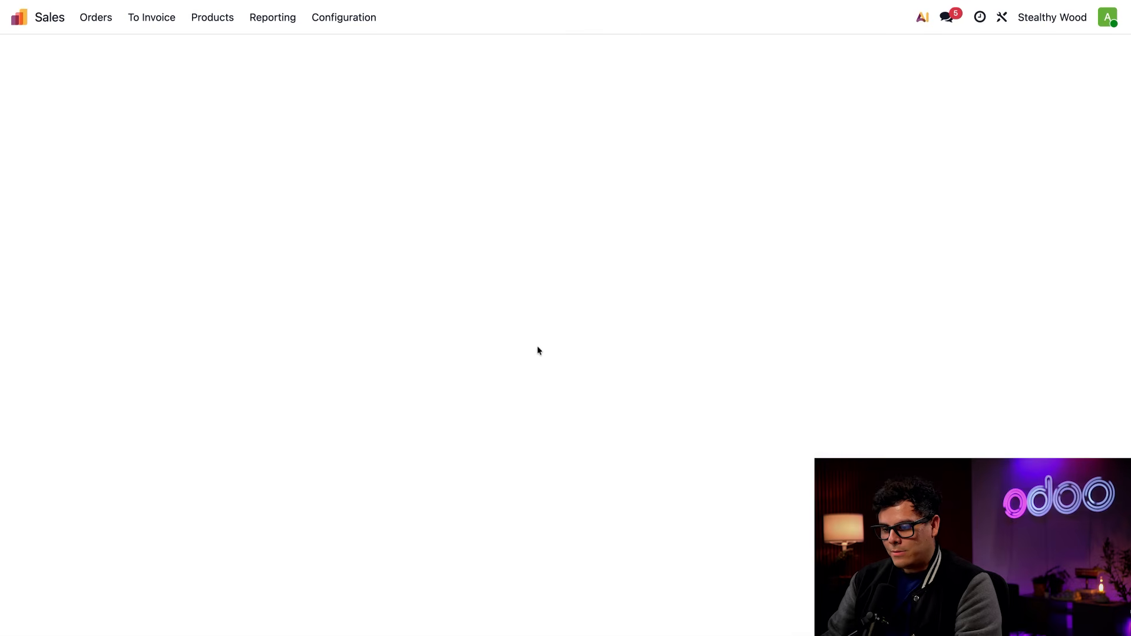
scroll(538, 354, "down", 6)
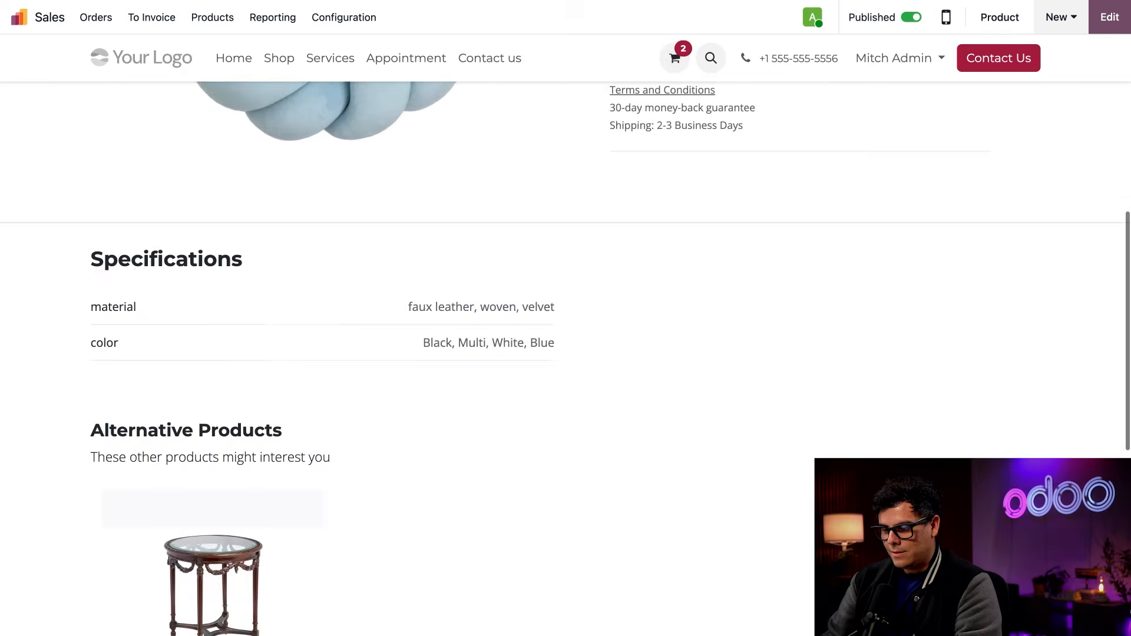
scroll(707, 389, "up", 6)
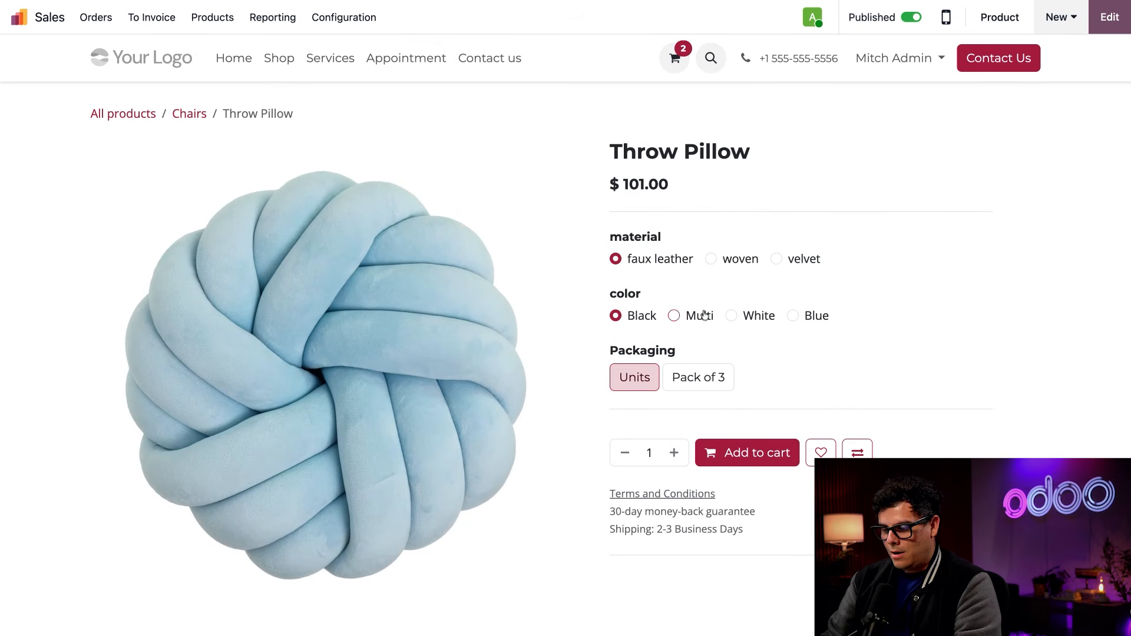
scroll(734, 377, "down", 3)
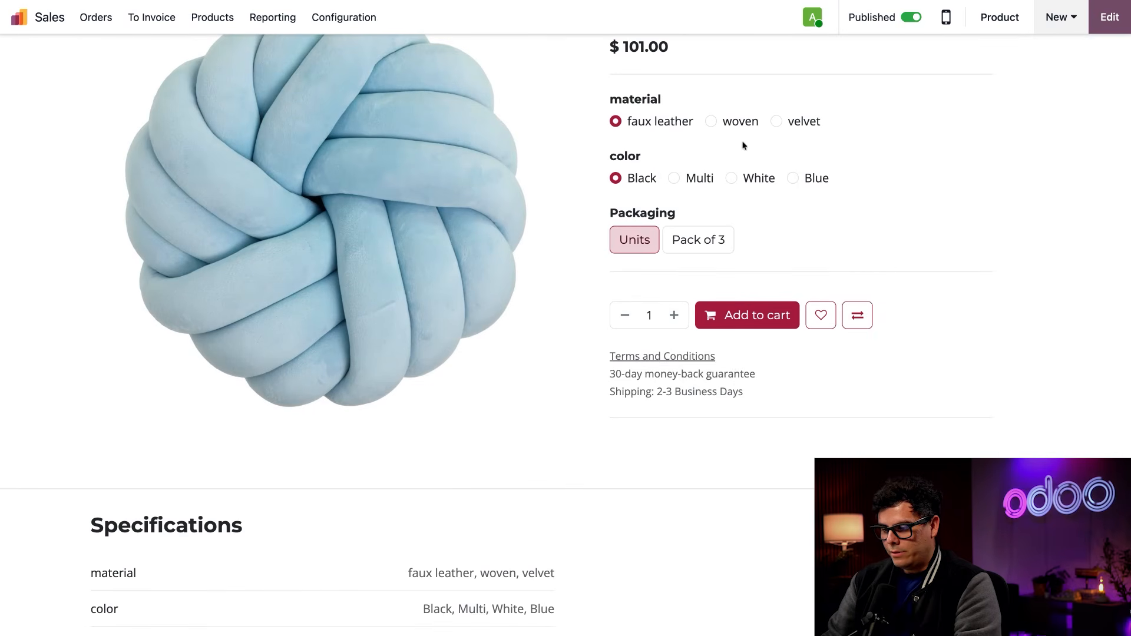
scroll(731, 271, "down", 9)
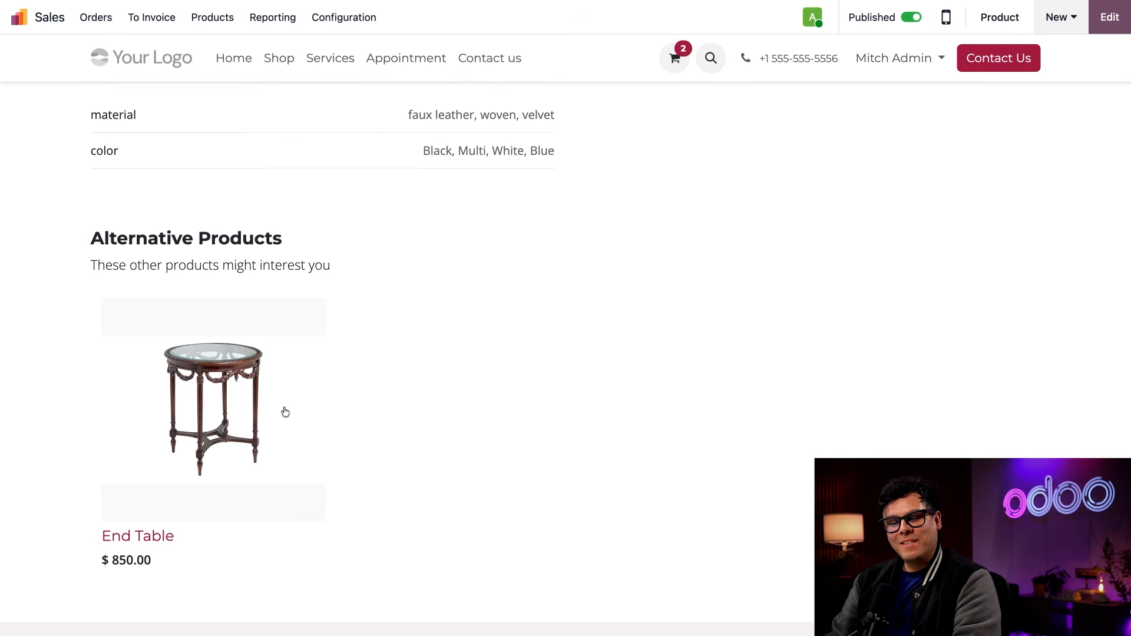
scroll(324, 351, "down", 2)
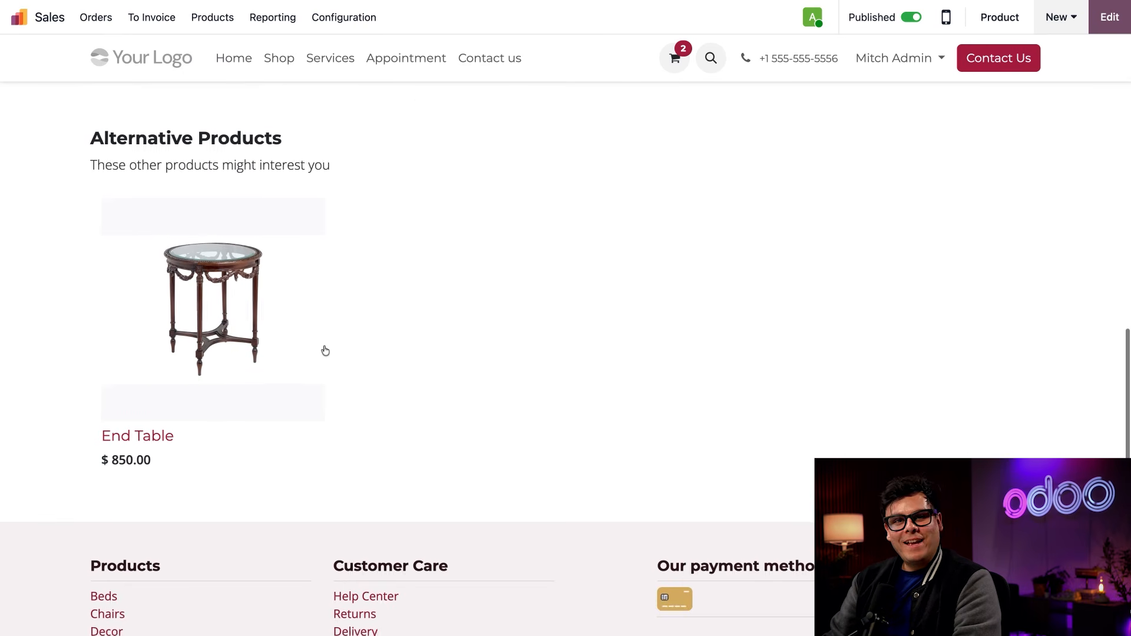
scroll(380, 381, "up", 10)
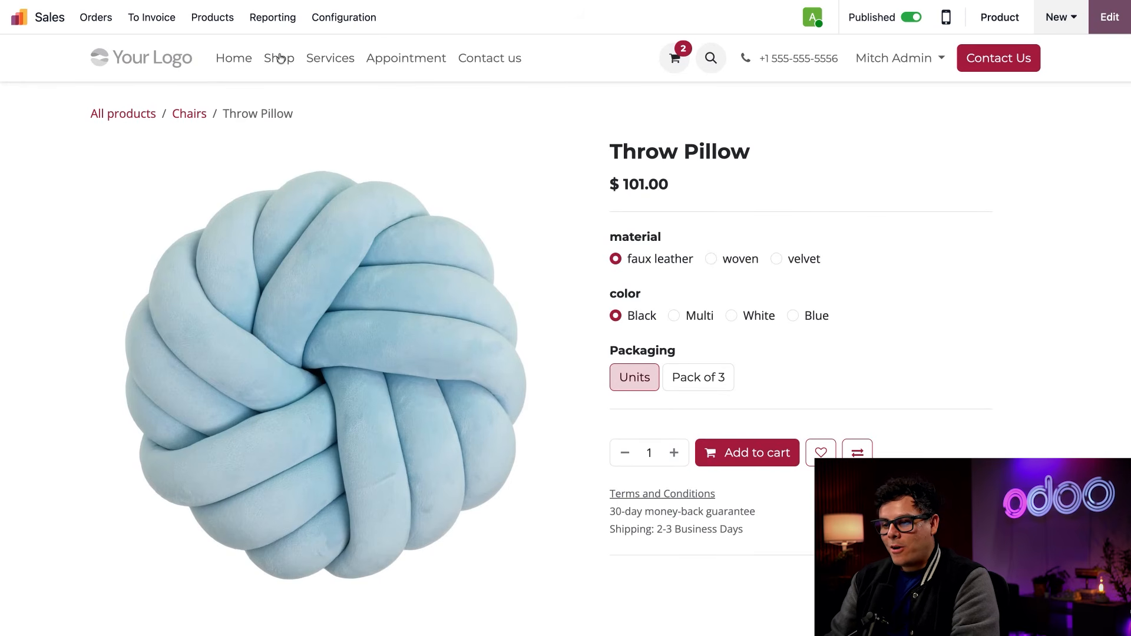
Browse the product listing in the website's shop.
left_click(280, 57)
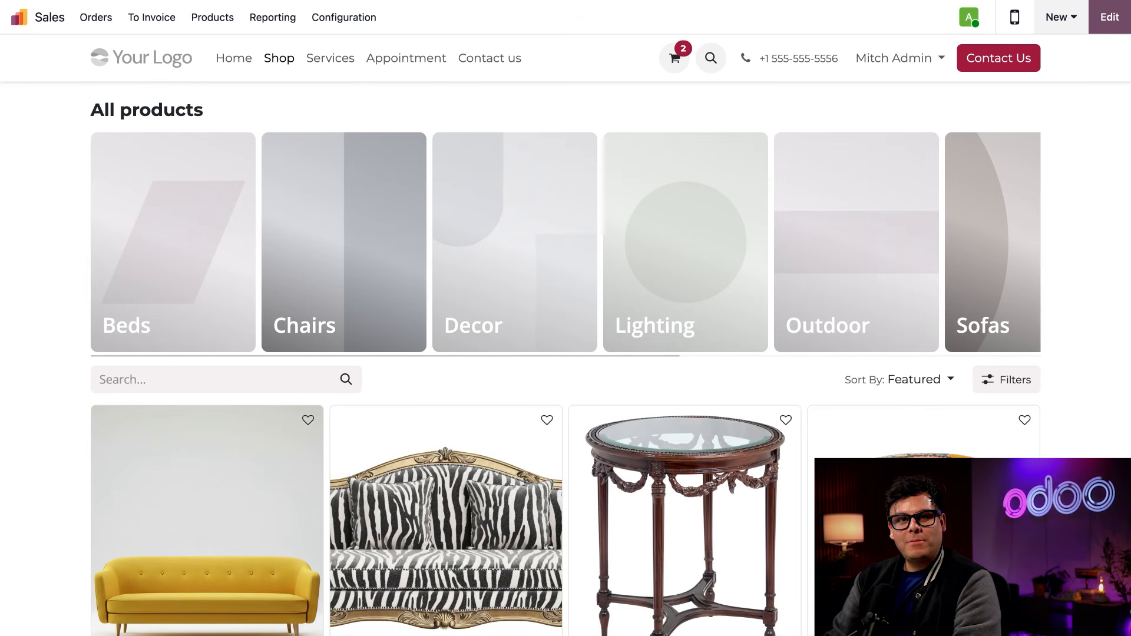
scroll(566, 334, "down", 10)
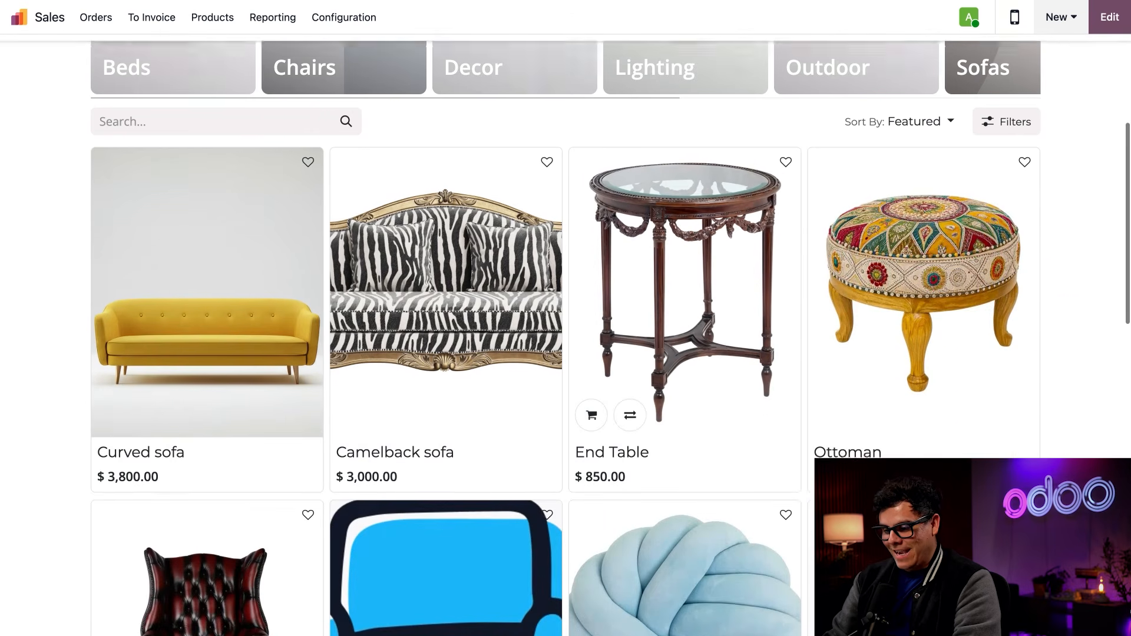